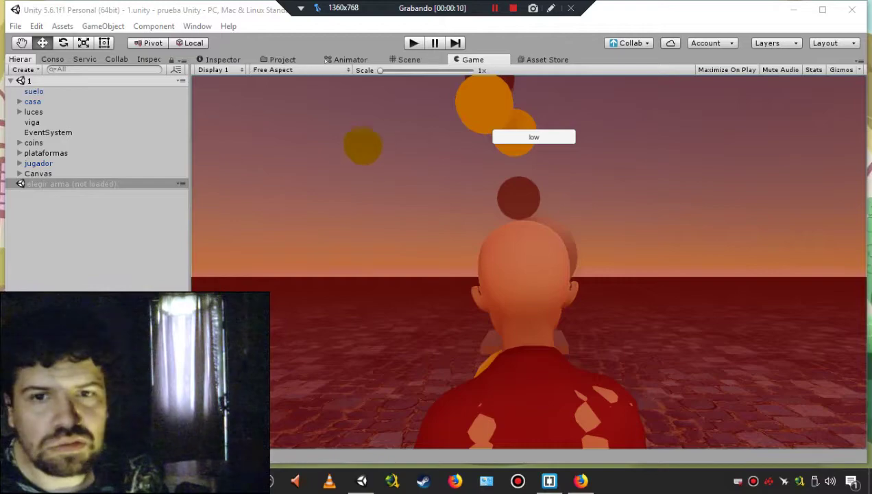
Inspect scene 1's Canvas render mode in the Inspector, comparing Scene and Game views.
left_click(68, 174)
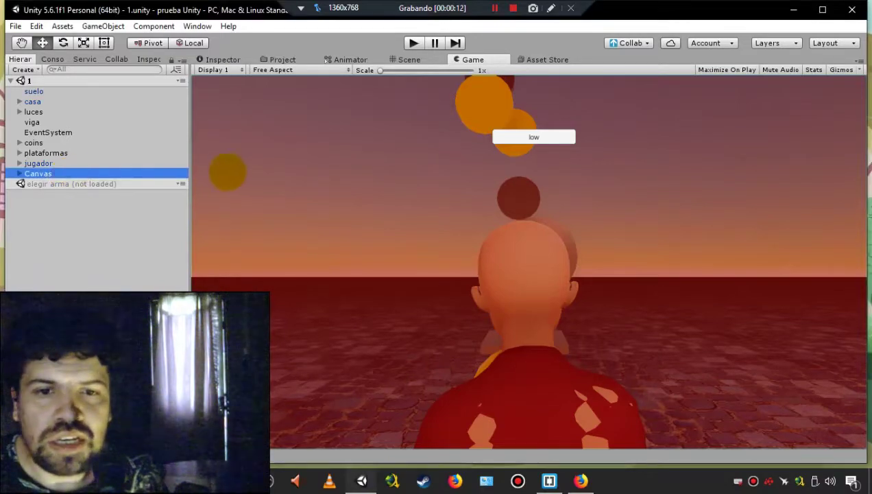
left_click(223, 60)
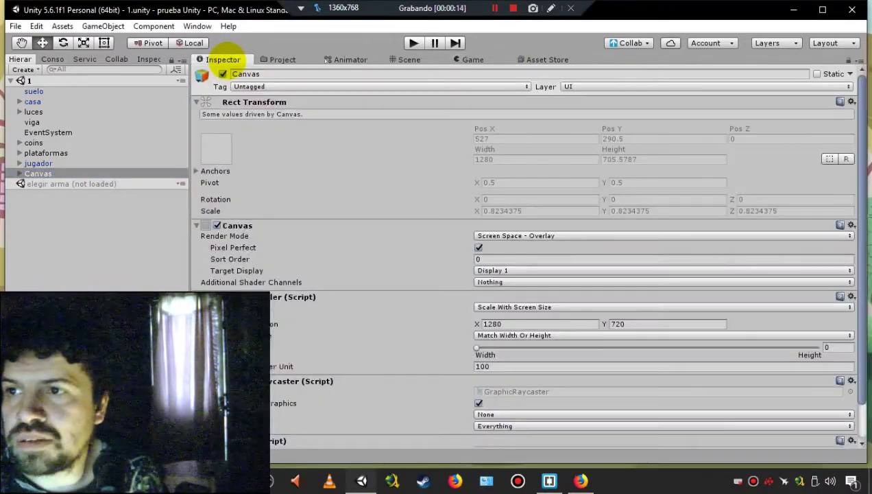
left_click(492, 235)
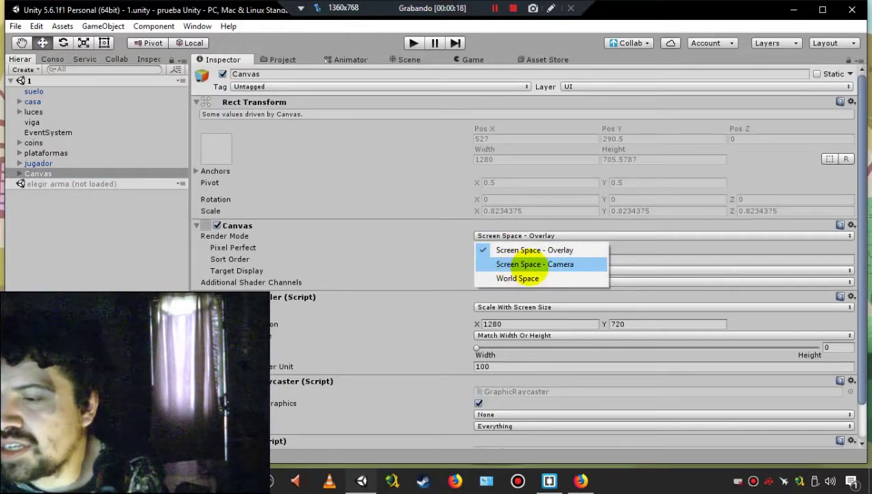
left_click(405, 60)
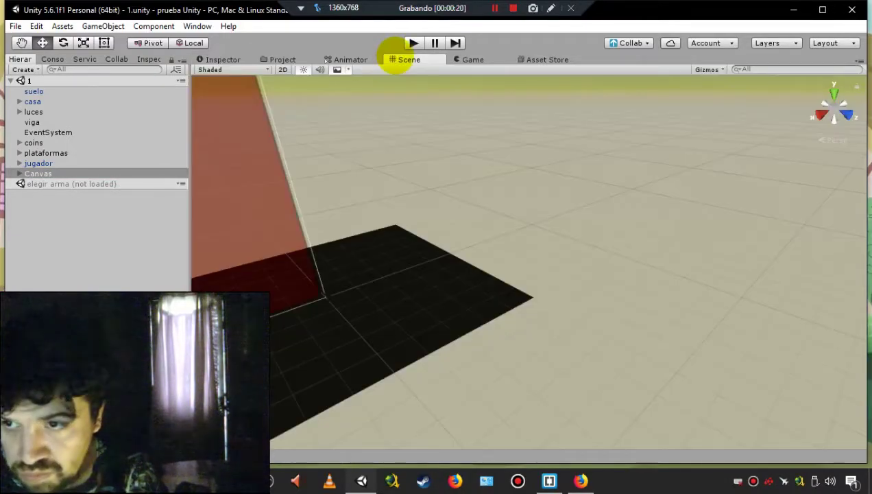
left_click(473, 60)
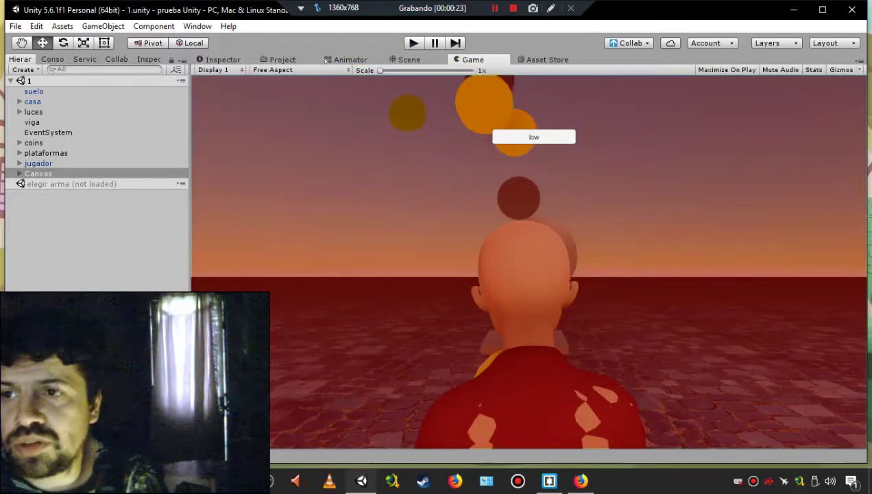
Load the elegir arma scene, unload scene 1, and inspect elegir arma's Canvas settings.
right_click(175, 183)
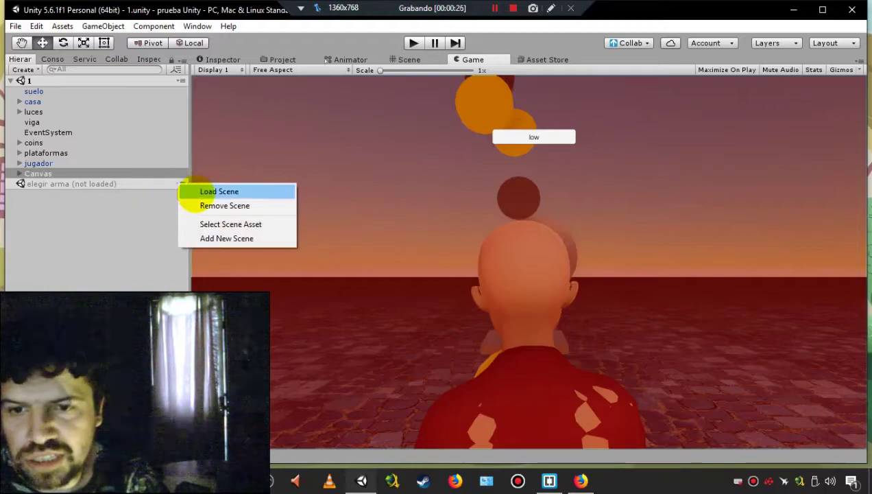
left_click(196, 193)
left_click(180, 80)
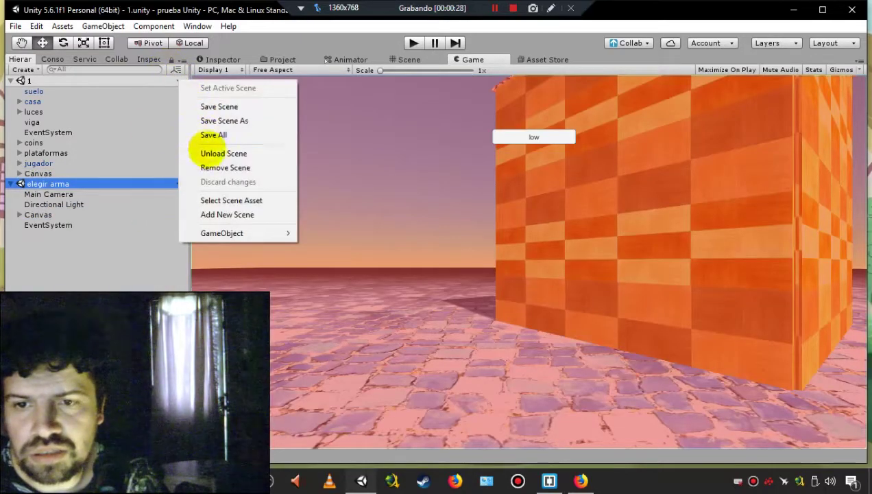
left_click(209, 153)
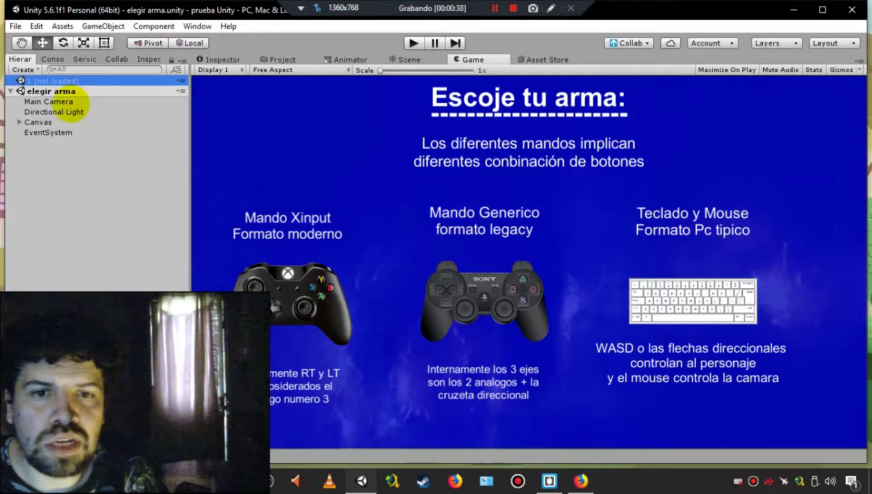
left_click(48, 122)
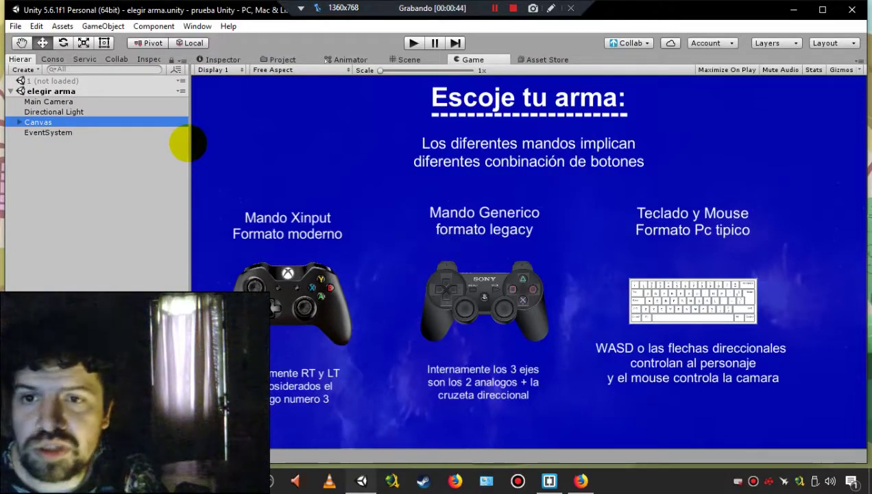
left_click(230, 59)
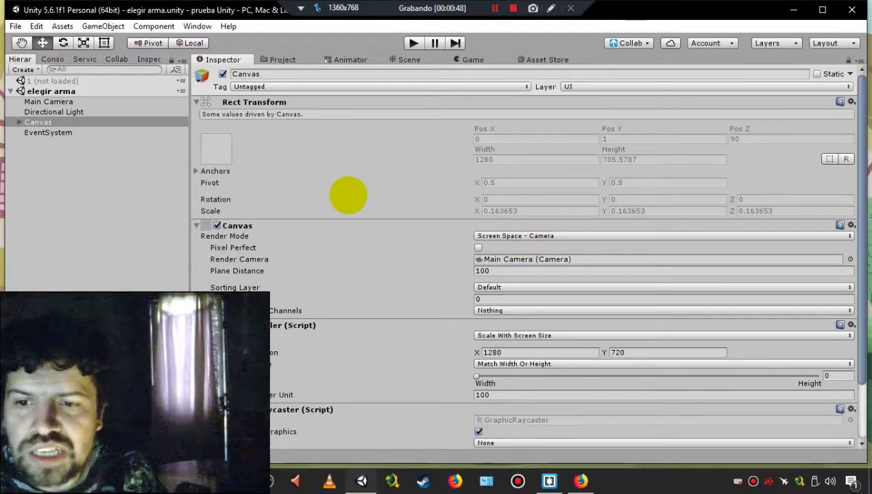
Reload scene 1 and unload the elegir arma scene.
left_click(179, 81)
left_click(213, 88)
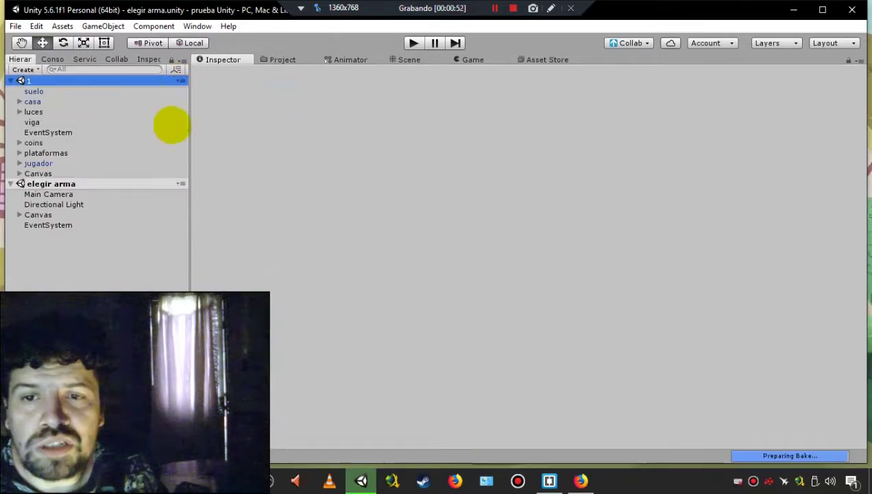
left_click(180, 184)
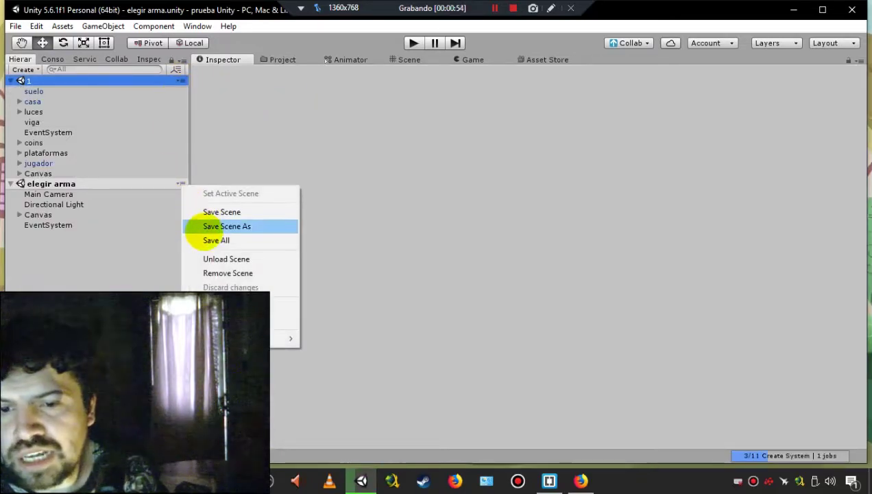
left_click(214, 258)
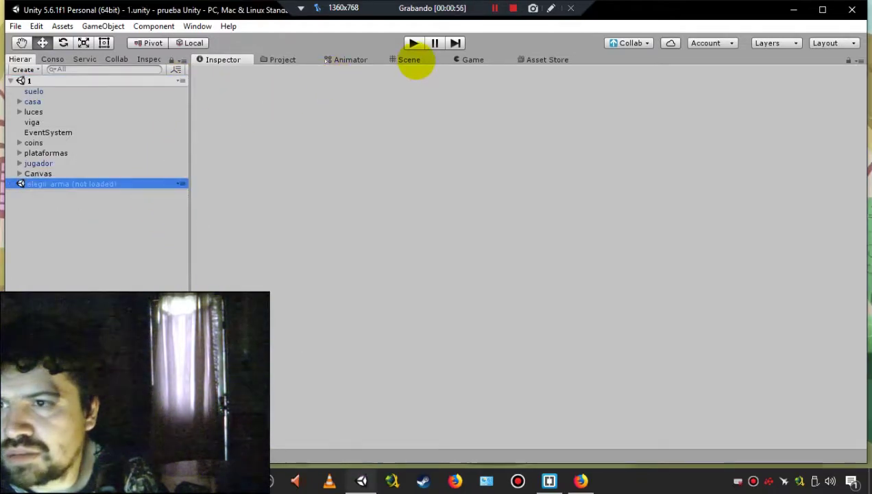
left_click(480, 58)
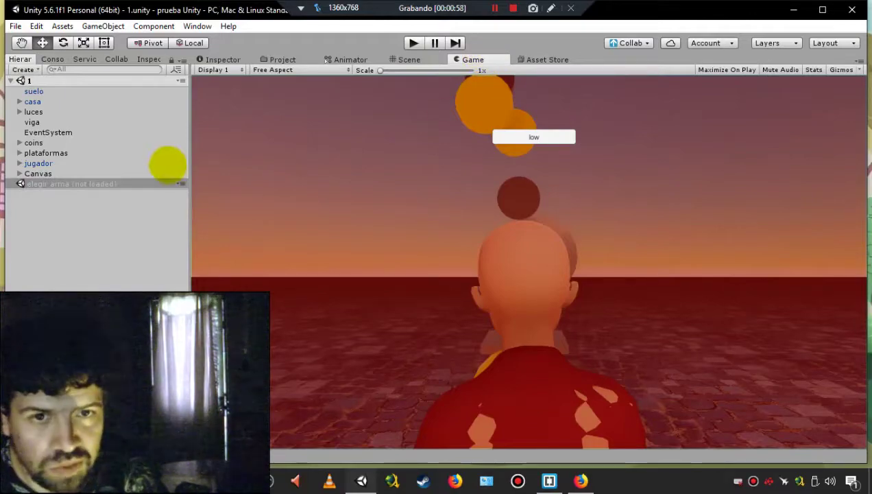
left_click(217, 59)
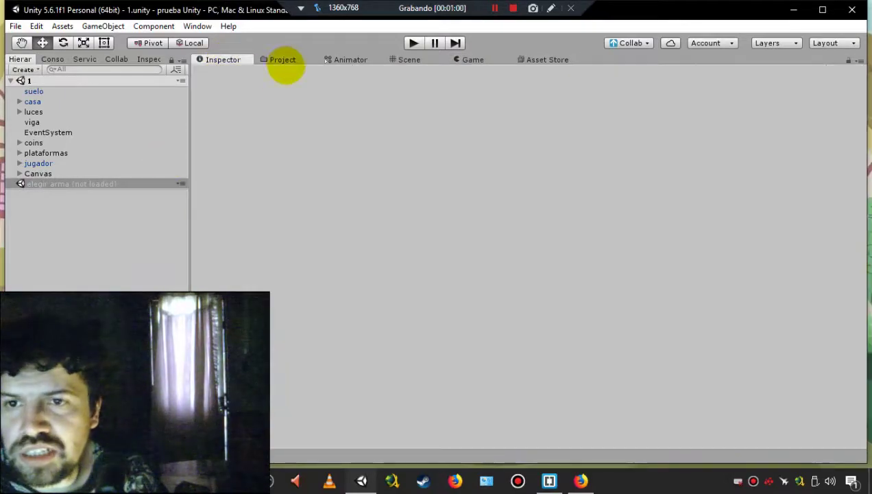
left_click(41, 174)
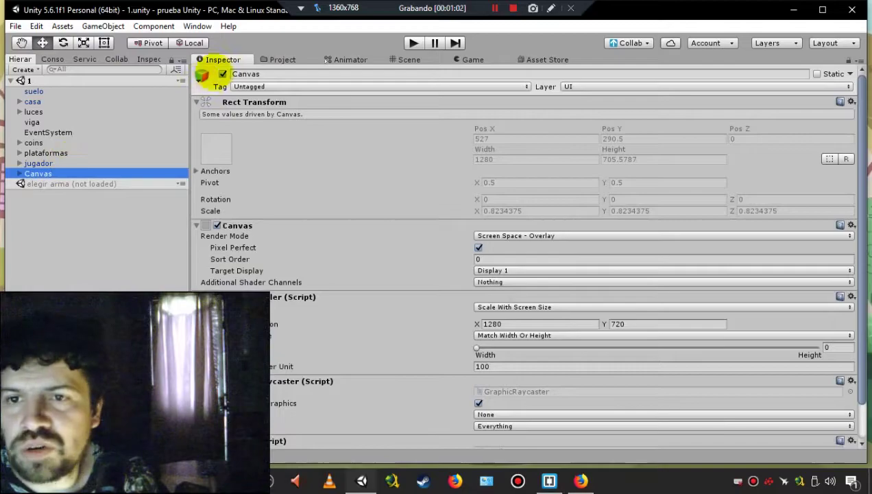
left_click(486, 236)
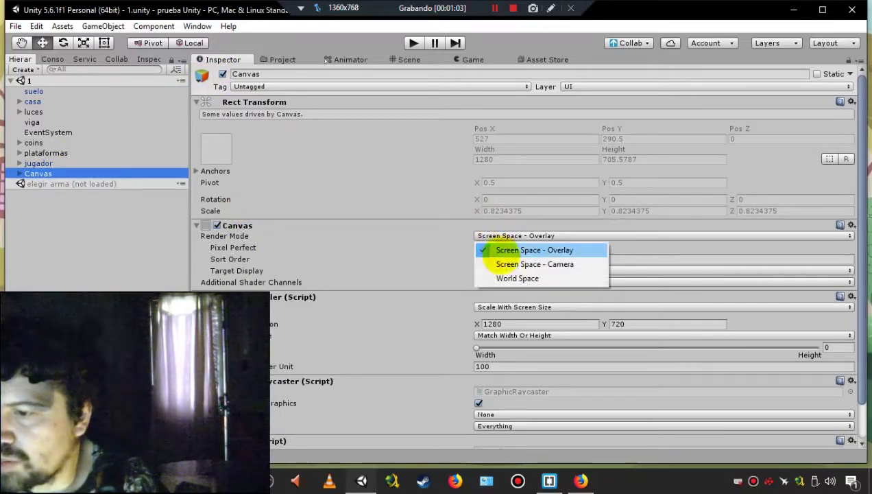
left_click(504, 264)
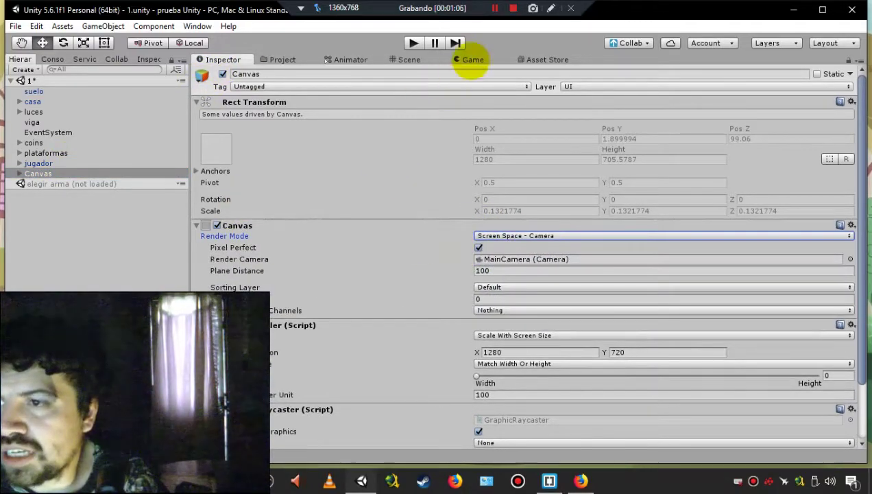
left_click(473, 59)
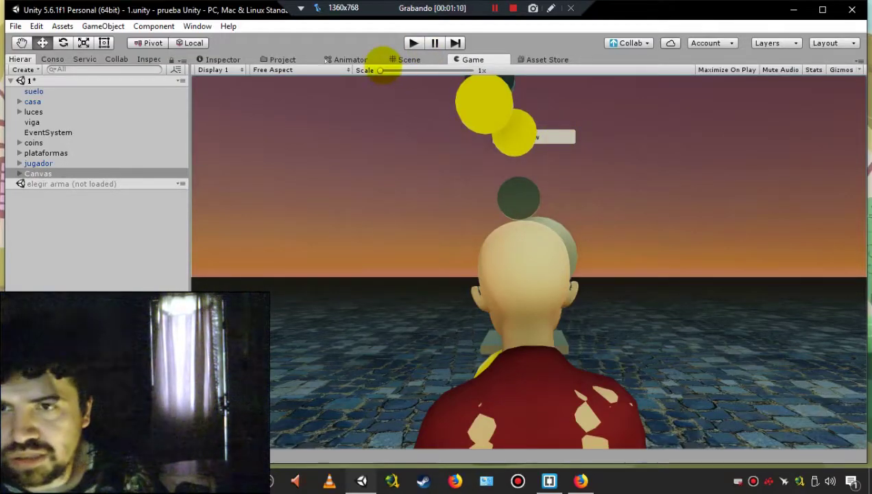
left_click(223, 59)
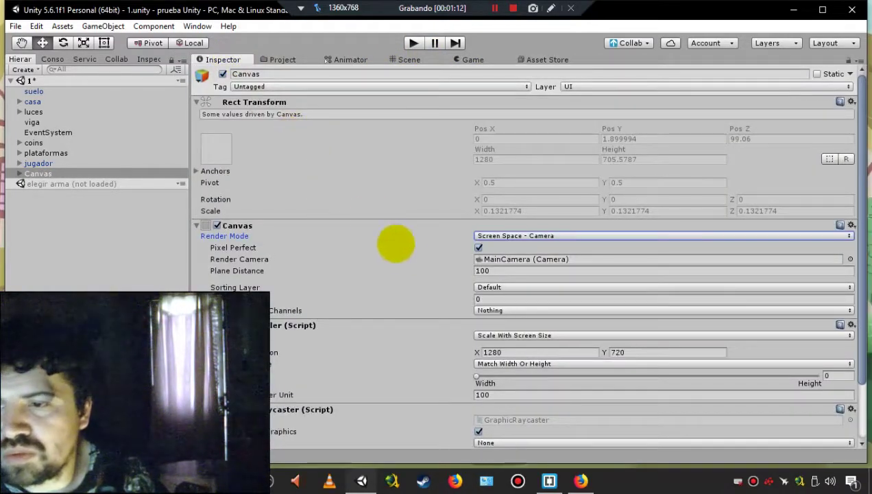
left_click(480, 235)
left_click(495, 252)
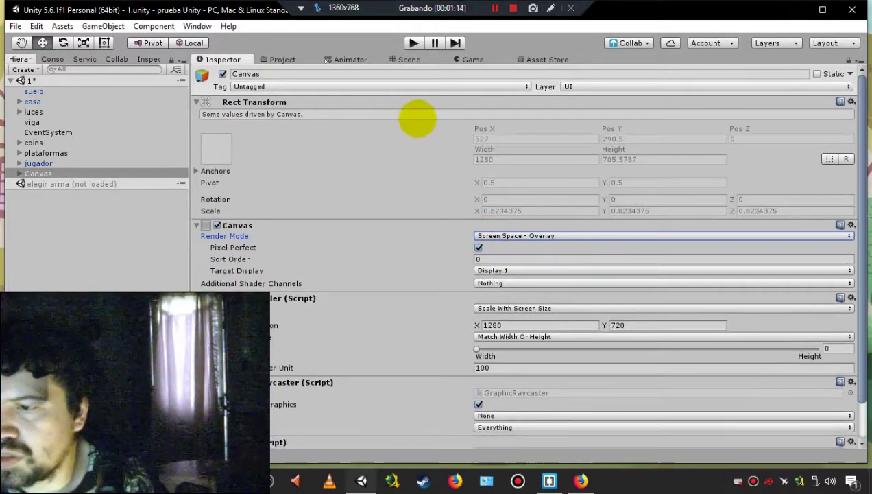
left_click(468, 60)
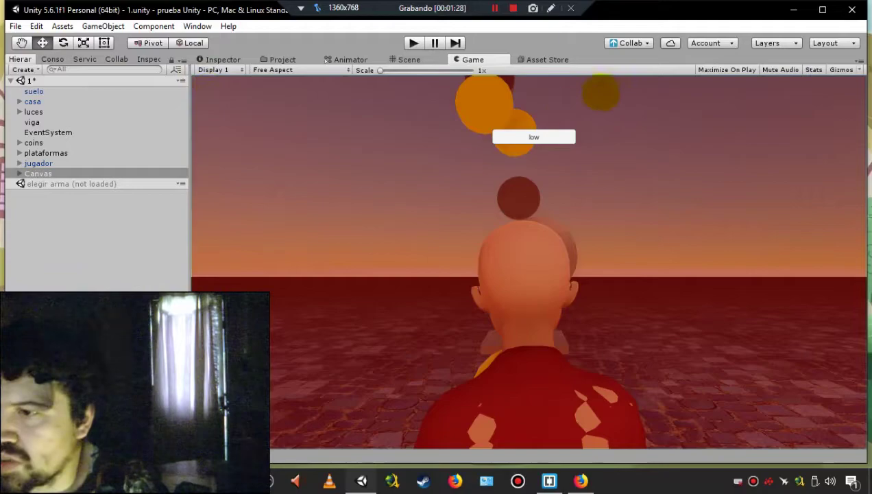
left_click(233, 59)
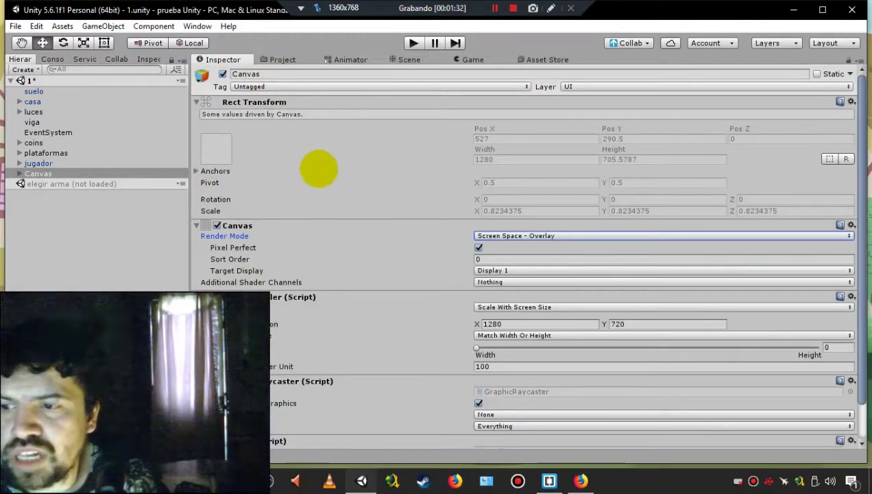
left_click(472, 61)
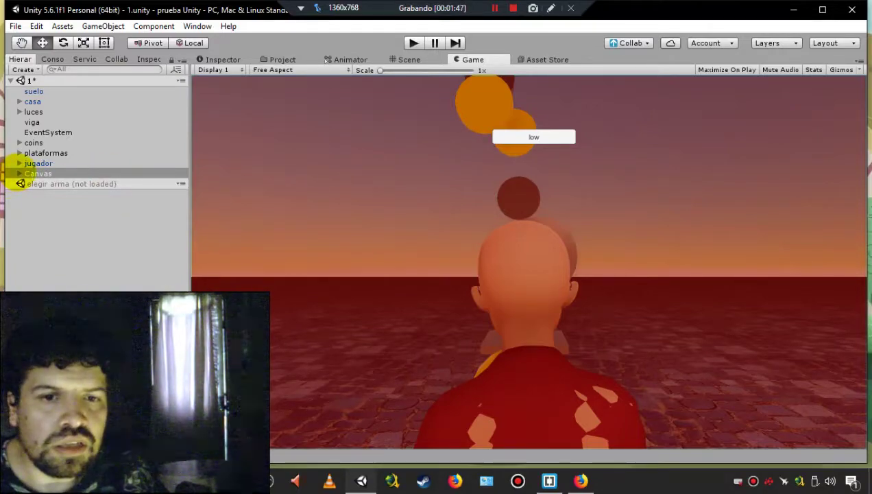
Expand the Canvas and frame its Button in a 2D Scene view.
left_click(18, 174)
left_click(47, 224)
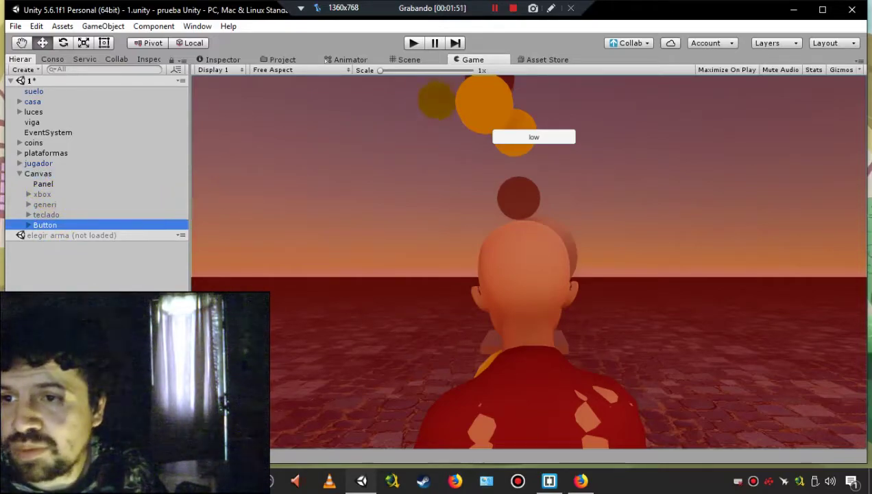
left_click(408, 60)
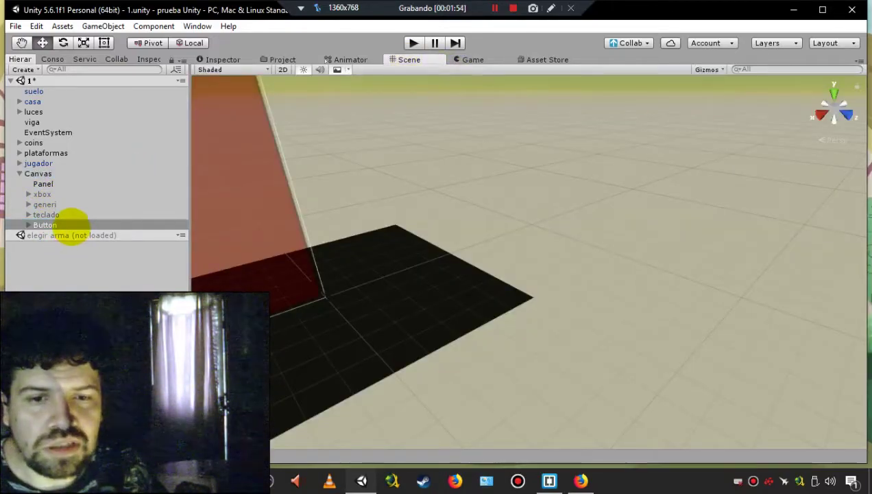
double_click(69, 224)
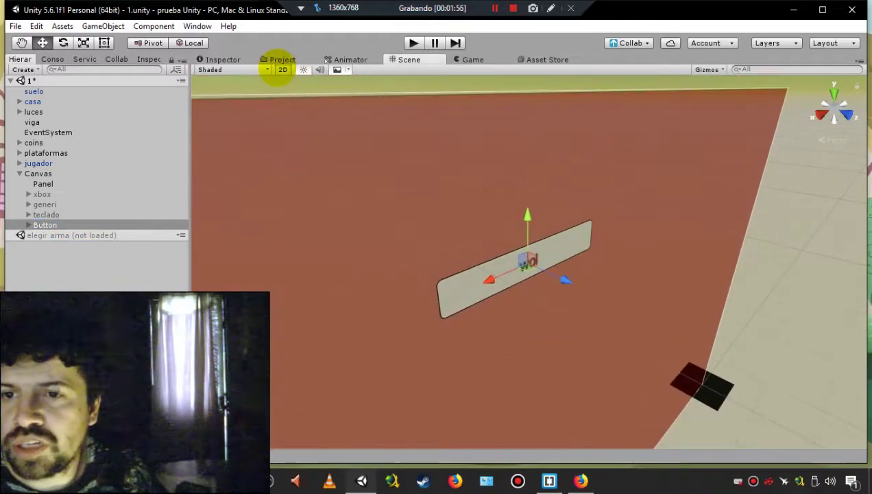
left_click(281, 69)
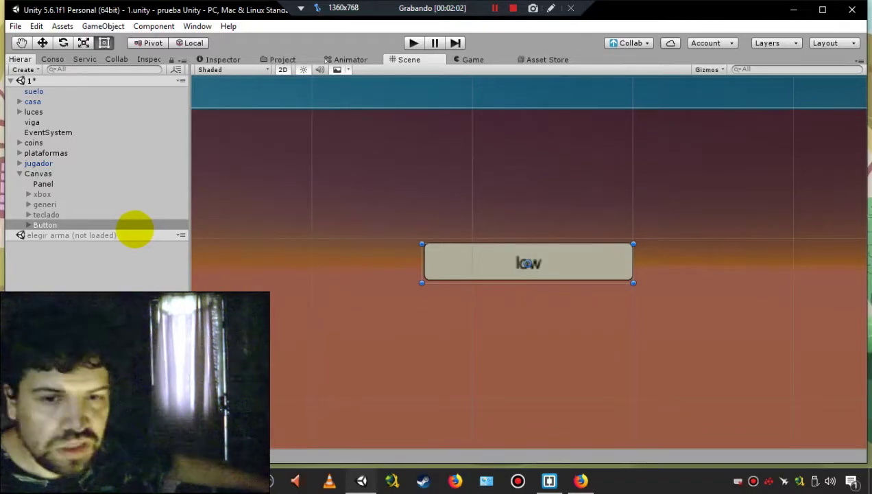
Duplicate the low Button with Ctrl+D into Button (1) and Button (2).
left_click(135, 226)
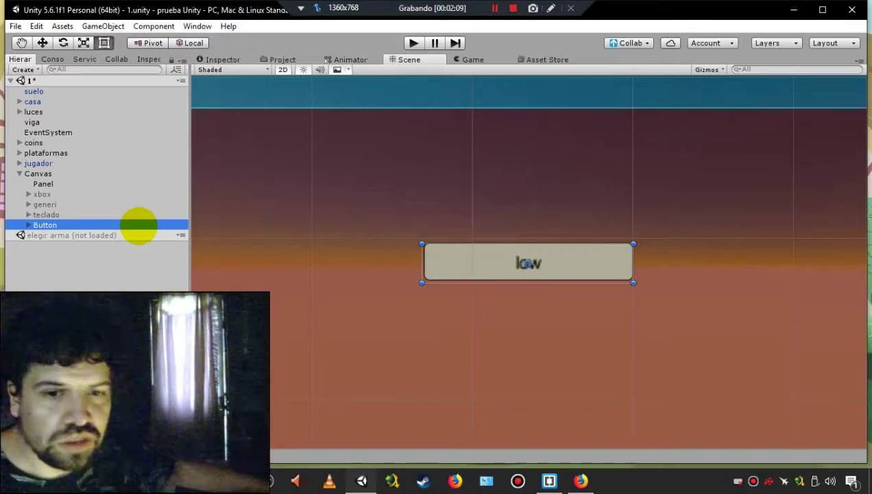
key("ctrl+d")
key("ctrl+d")
left_click(136, 235)
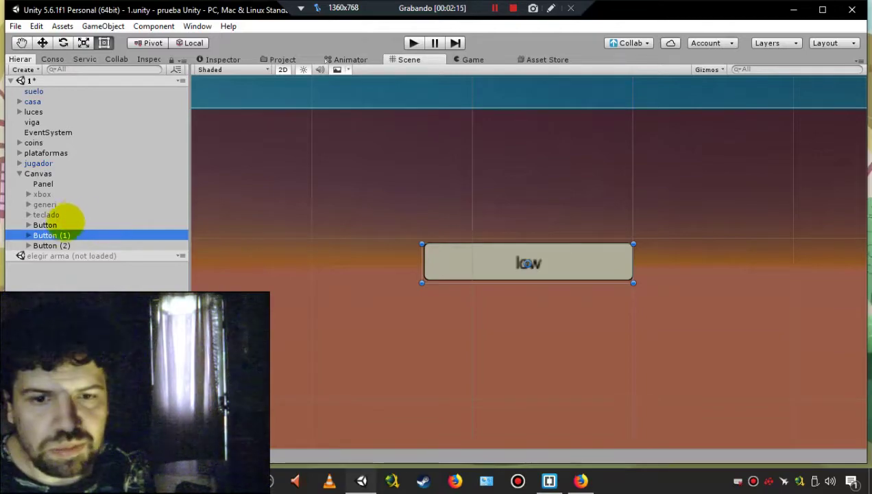
left_click(64, 224)
Anchor and position Button (1) at the canvas middle-center with an Alt anchor preset.
left_click(65, 235)
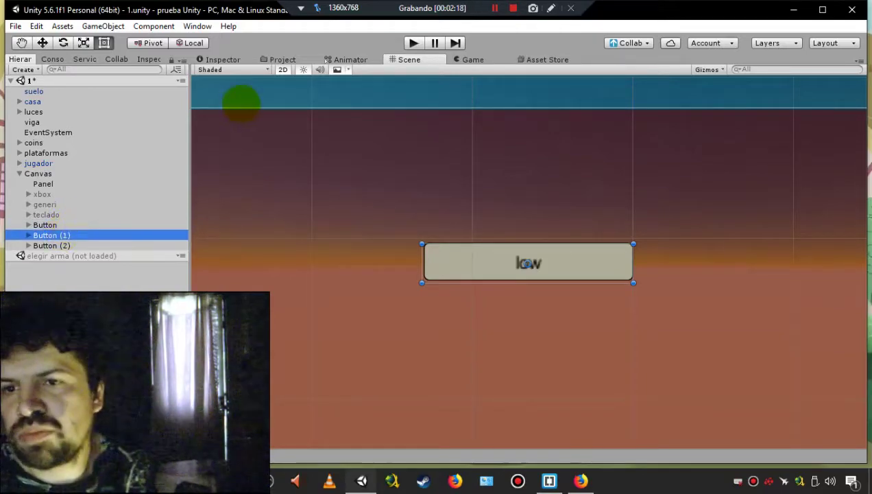
left_click(217, 60)
left_click(217, 133)
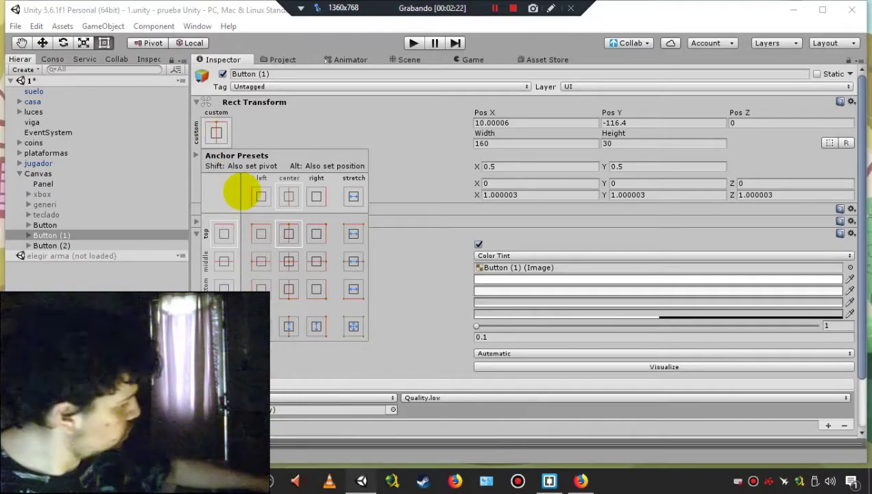
key("alt")
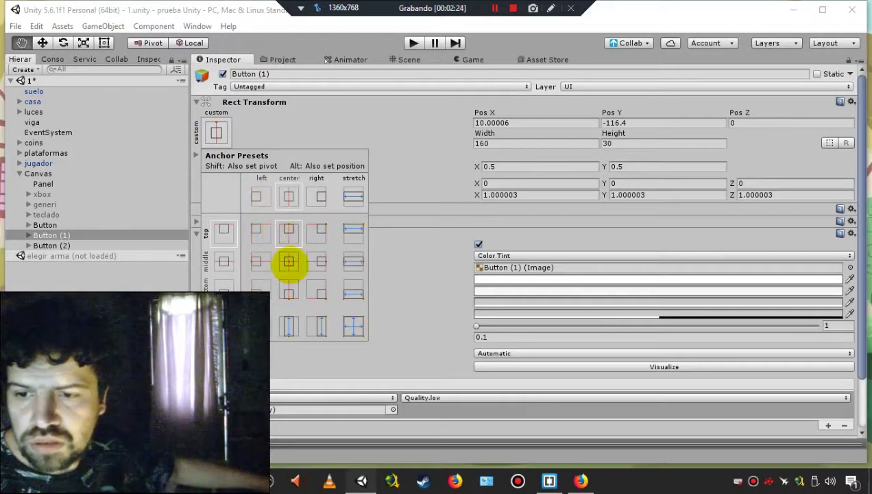
left_click(289, 261, "alt")
Anchor Button (2) at bottom-center and preview the three stacked low buttons in the Game view.
left_click(57, 236)
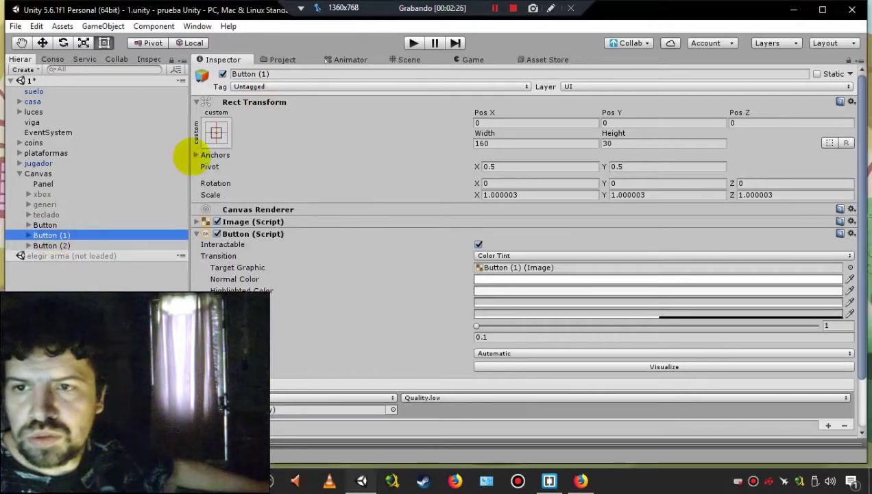
left_click(88, 245)
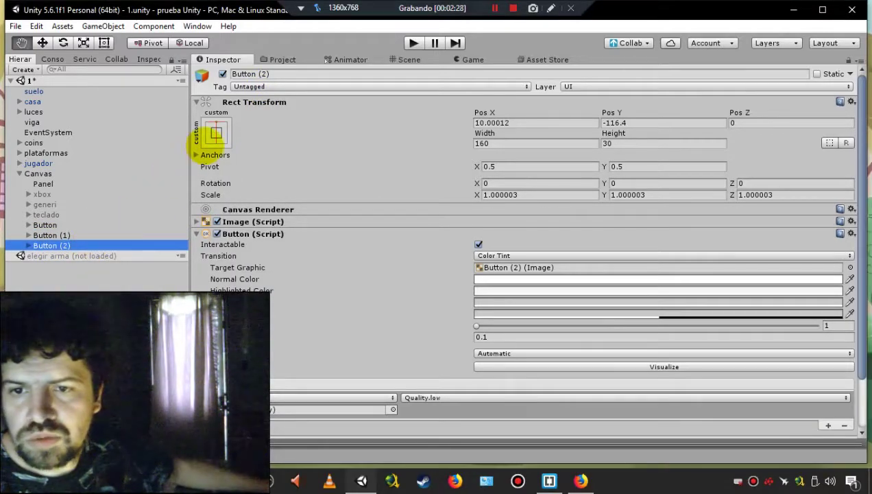
left_click(216, 132)
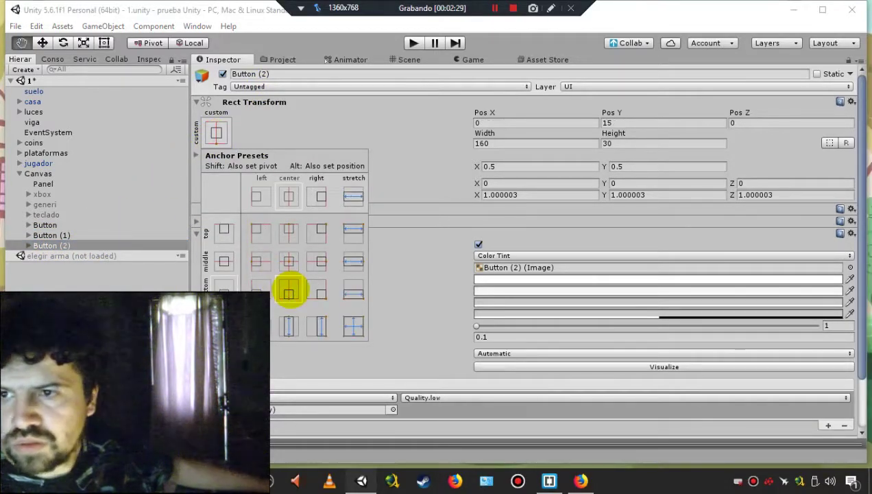
left_click(471, 59)
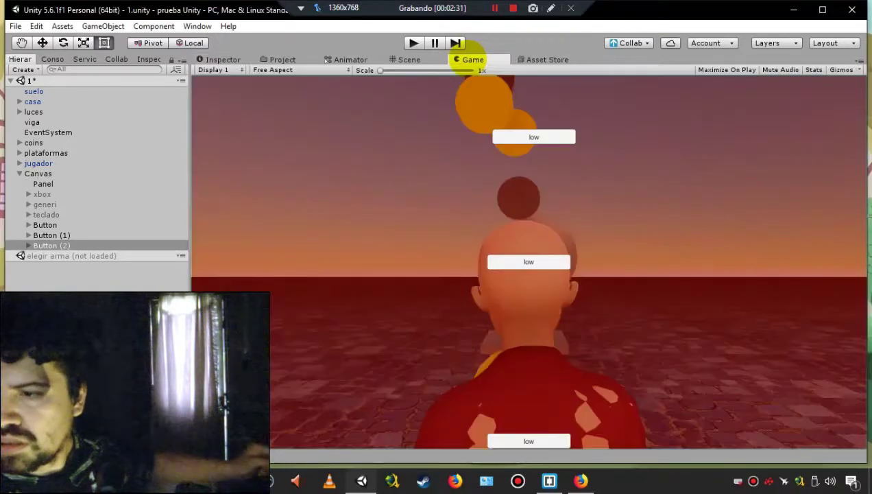
Leave the game preview and switch to the Quality.cs script in Brackets.
left_click(497, 261)
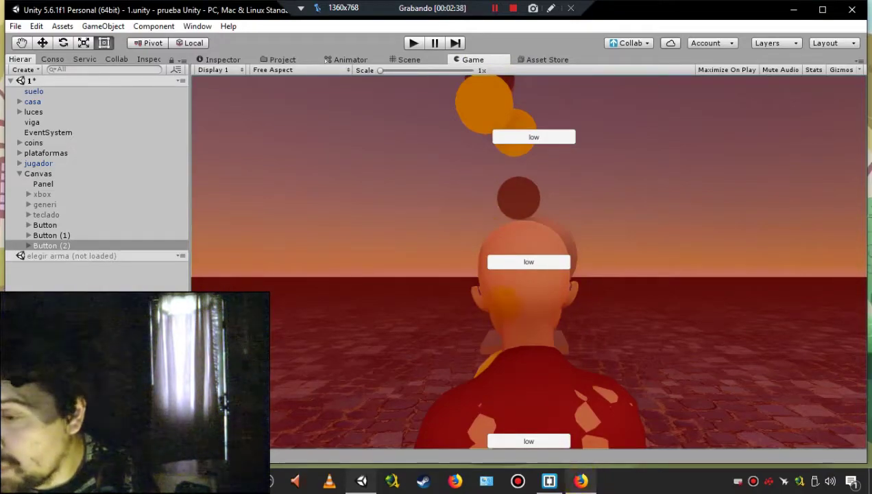
left_click(551, 479)
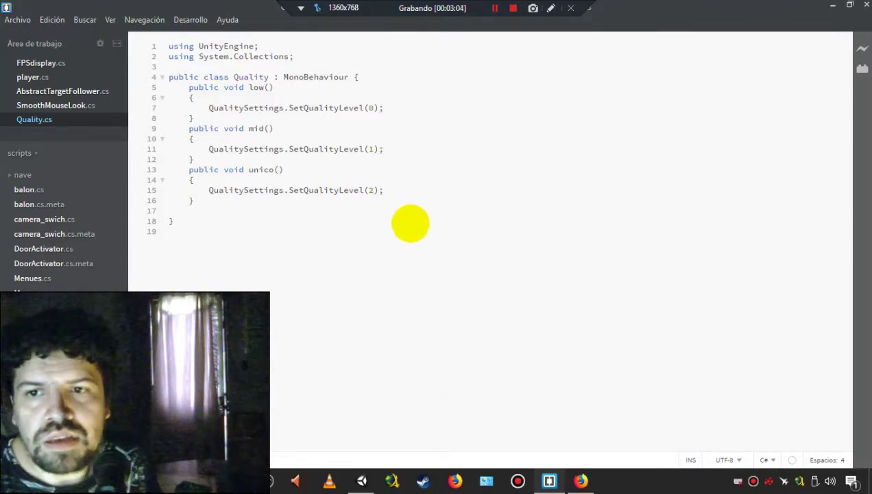
Highlight the low() declaration and its SetQualityLevel(0) call, then go back to Unity.
left_click_drag(189, 87, 273, 87)
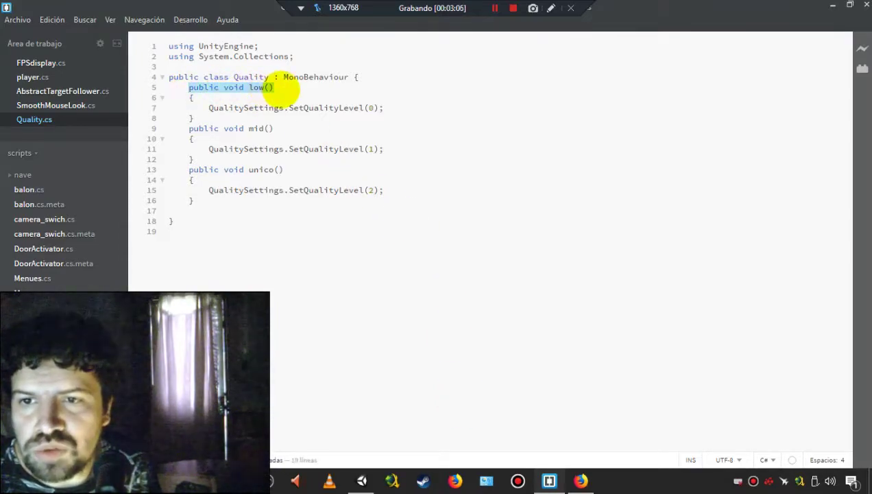
left_click(283, 87)
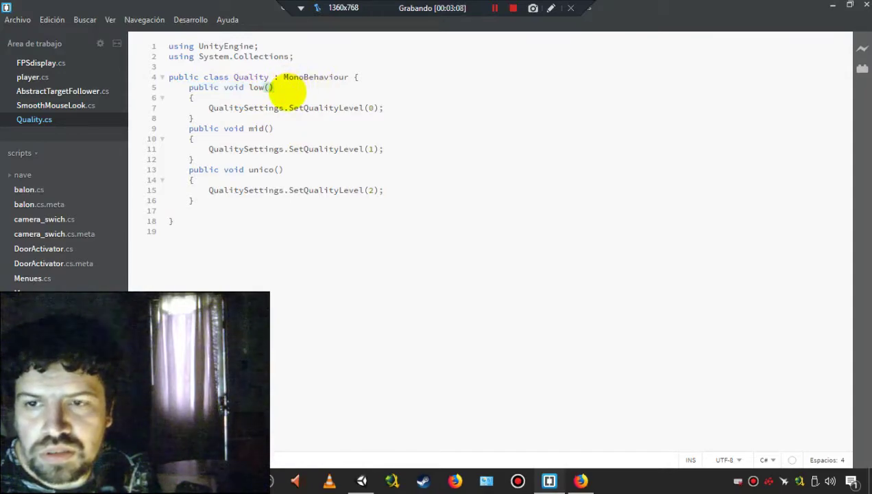
left_click_drag(287, 88, 188, 87)
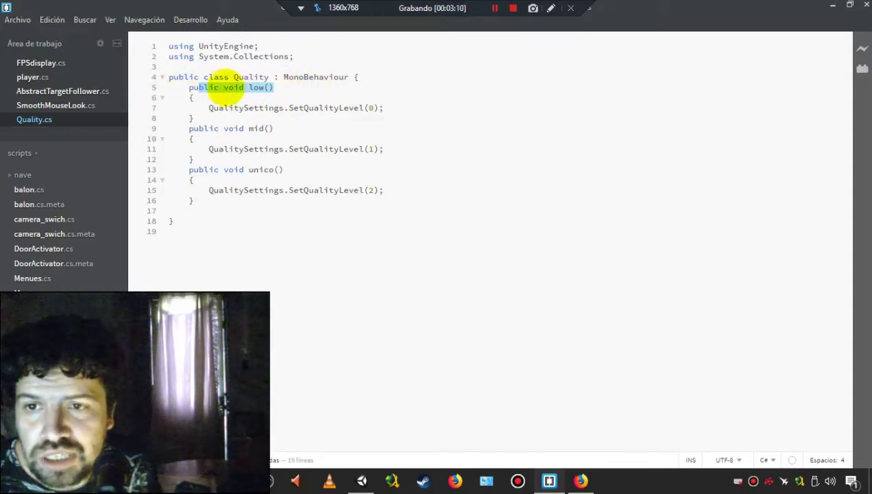
left_click(286, 128)
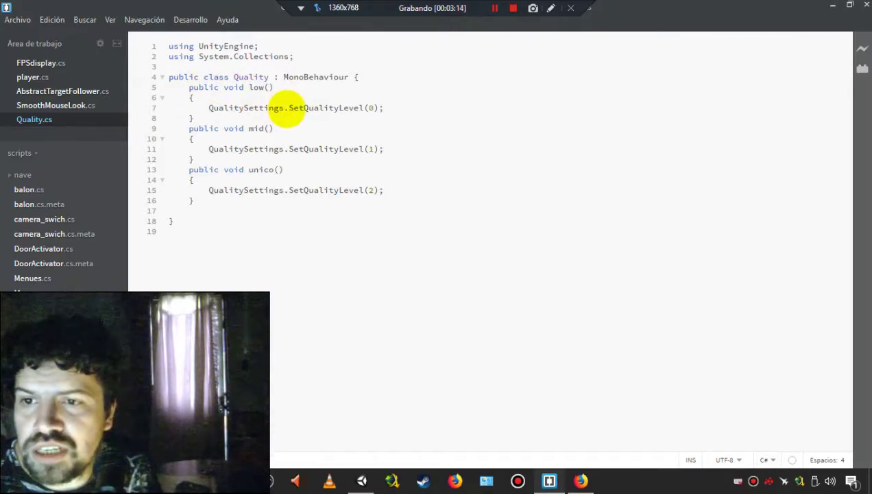
left_click_drag(288, 108, 364, 108)
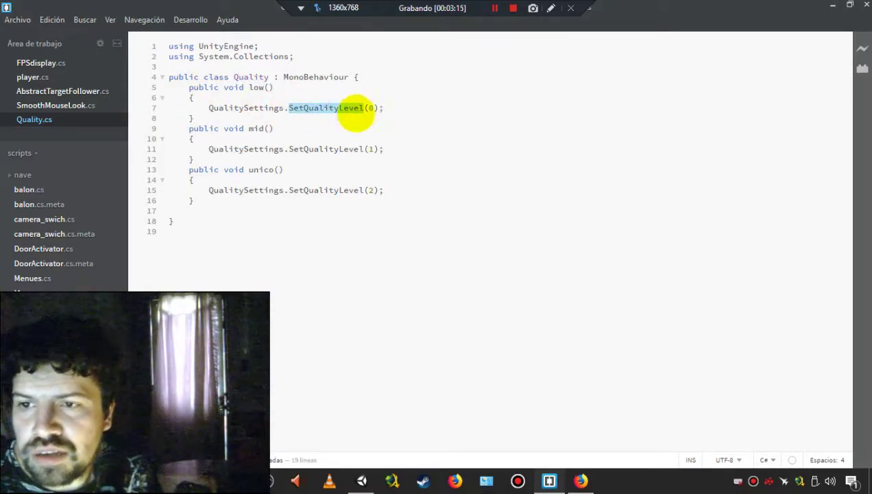
left_click(310, 108)
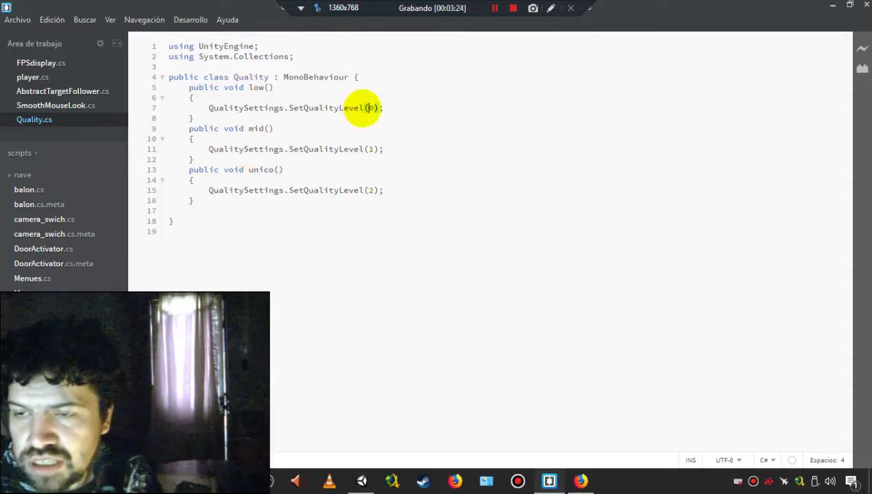
left_click(550, 481)
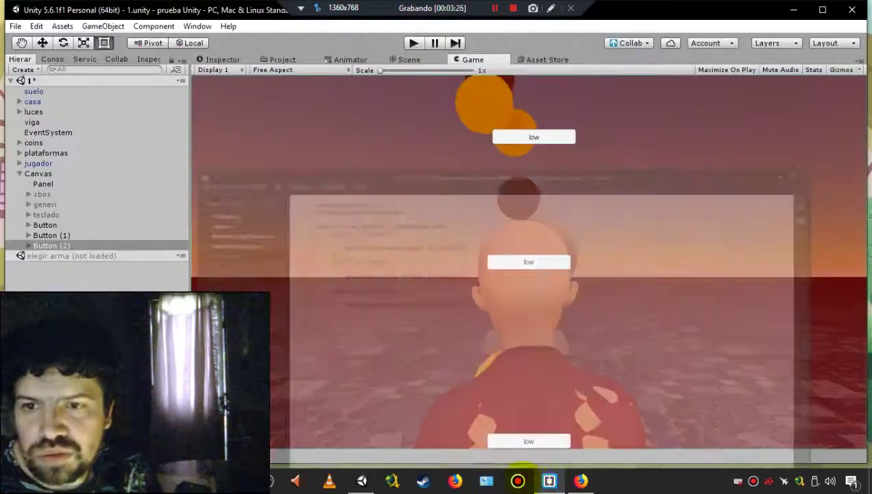
Open the Quality settings and view the low, mid and unico levels in turn.
left_click(151, 60)
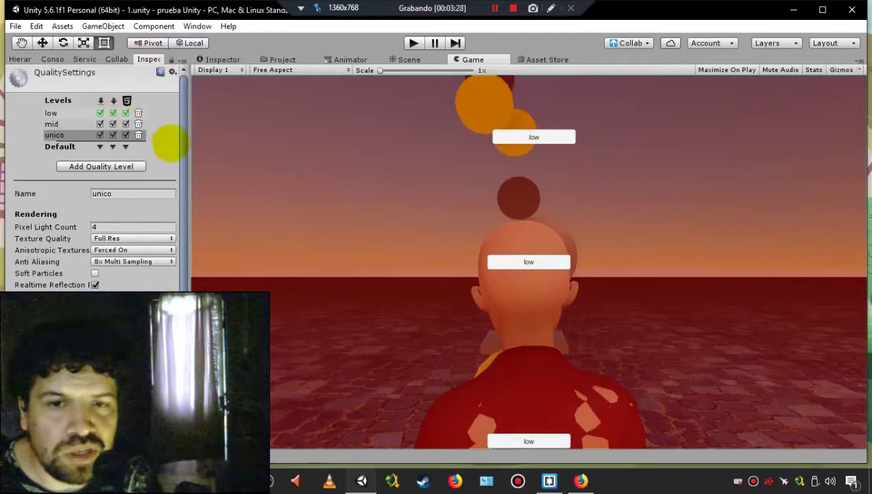
left_click(61, 113)
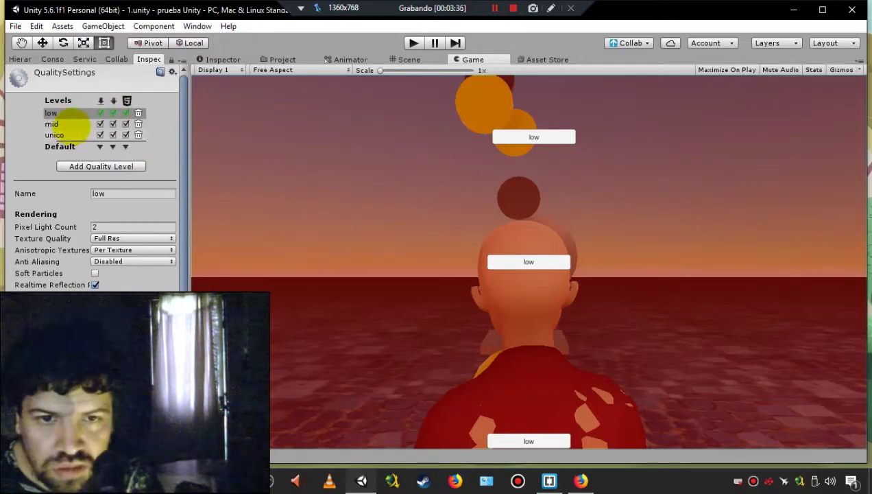
left_click(68, 124)
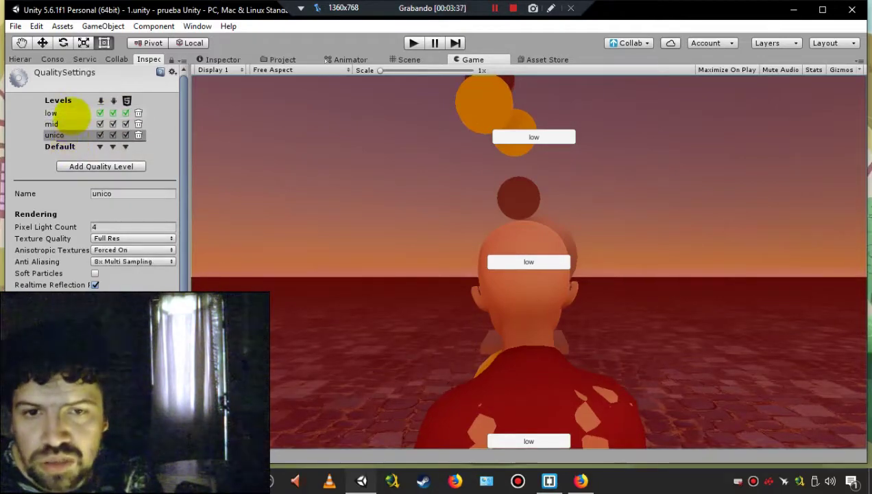
left_click(70, 113)
left_click(68, 134)
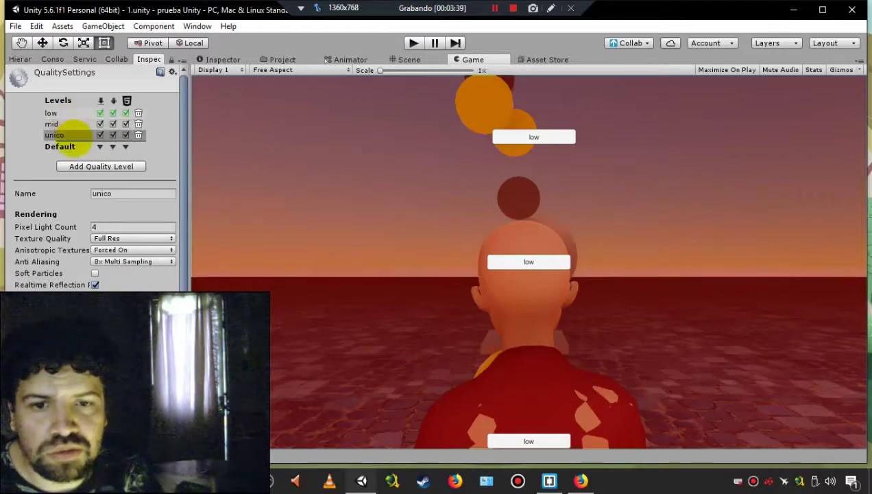
Compare the low and unico levels again, scrolling through their rendering values.
left_click(72, 113)
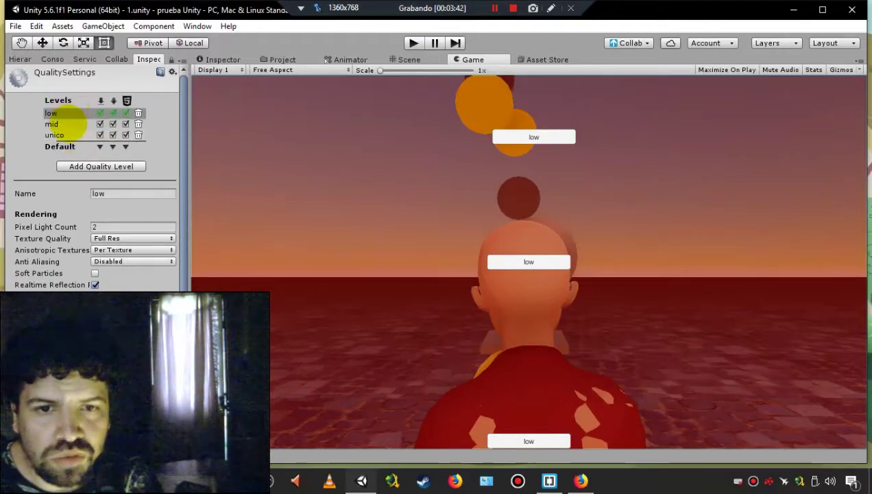
left_click(68, 124)
left_click(70, 135)
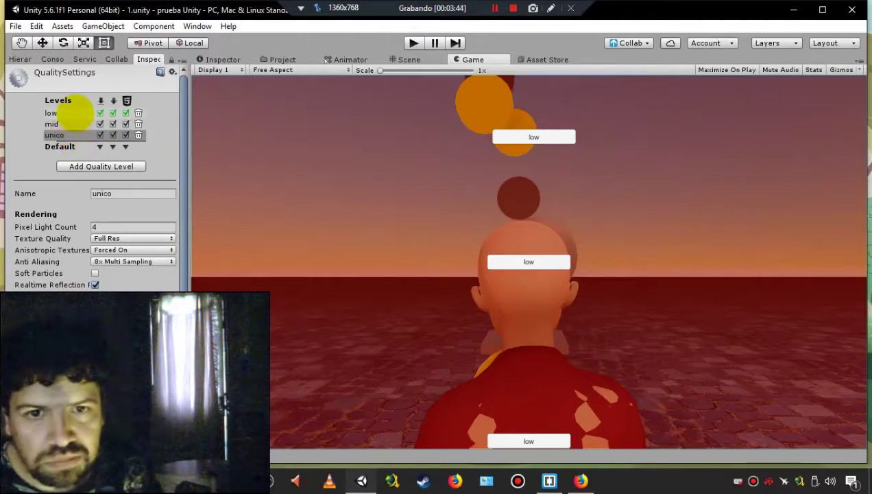
left_click(72, 114)
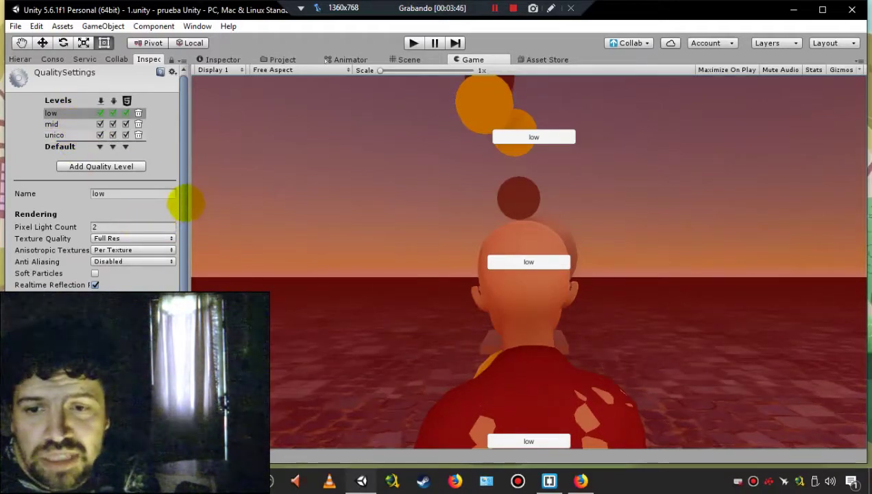
scroll(187, 227, "down", 3)
scroll(190, 187, "up", 3)
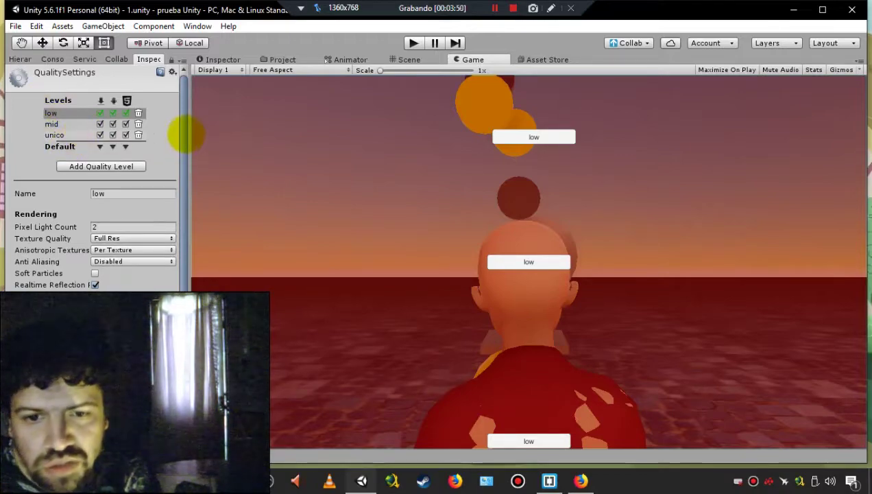
left_click_drag(185, 134, 189, 192)
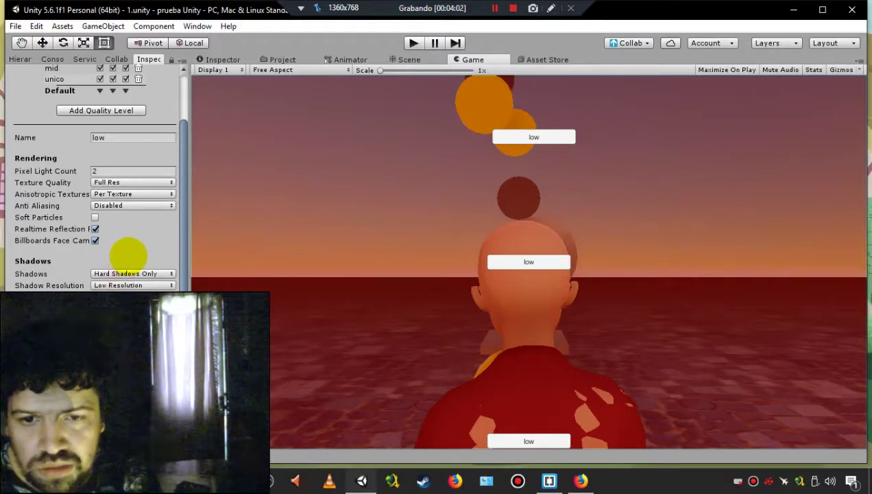
left_click_drag(181, 225, 186, 147)
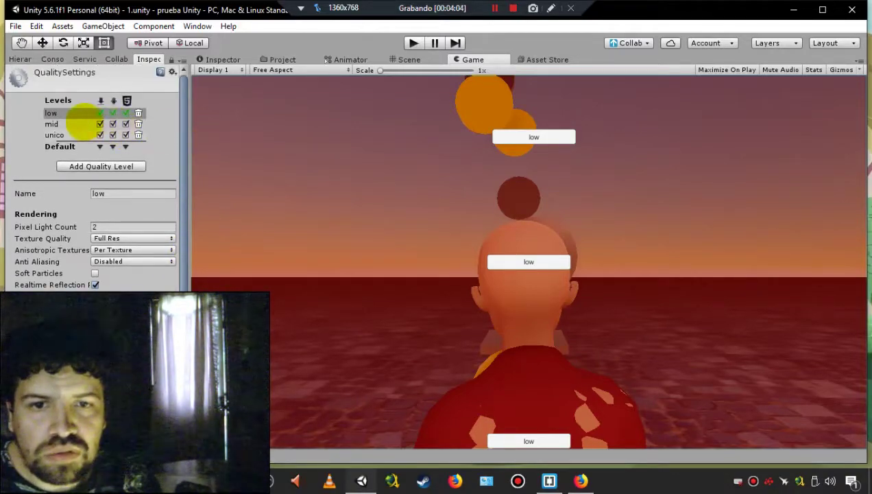
Keep the mid quality level's Anti Aliasing at 2x Multi Sampling.
left_click(79, 124)
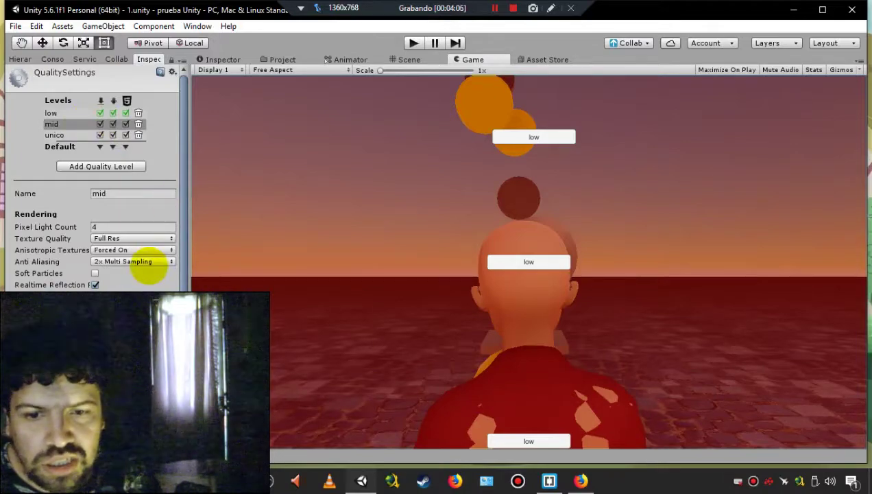
left_click(151, 262)
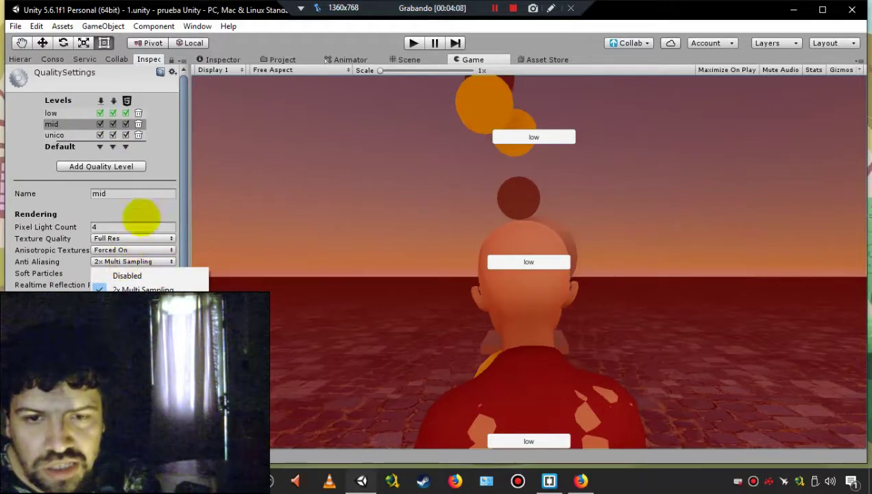
left_click(160, 165)
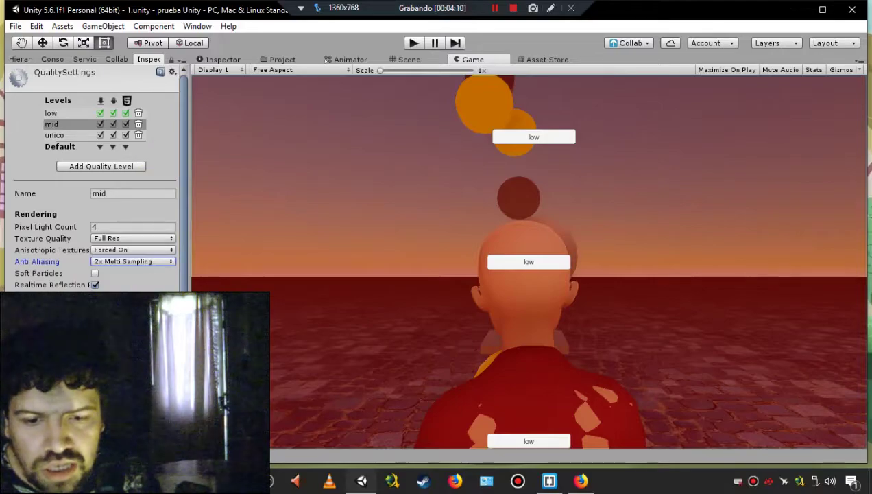
scroll(94, 185, "down", 3)
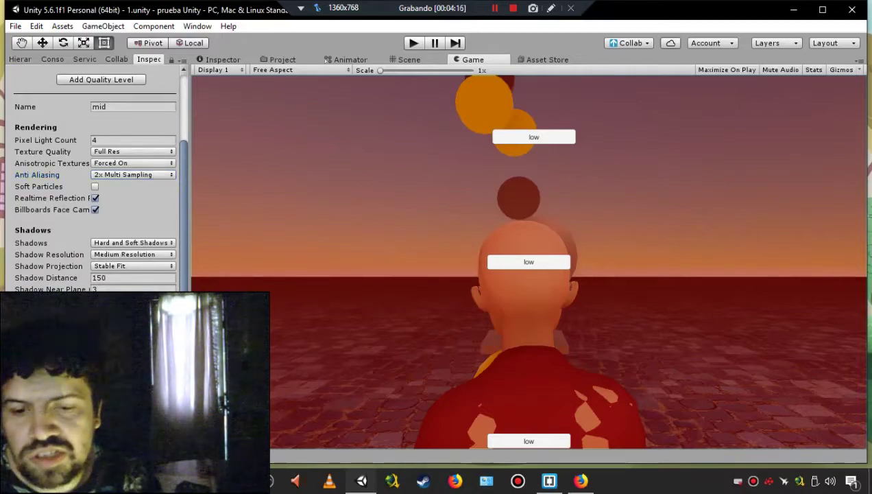
scroll(180, 287, "up", 3)
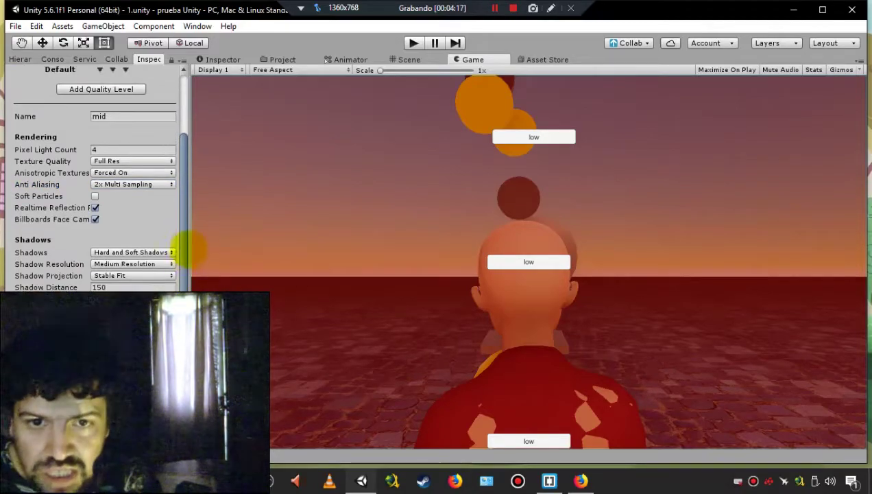
Review the unico level: 4 pixel lights, full-res textures, 8x Multi Sampling.
left_click(54, 135)
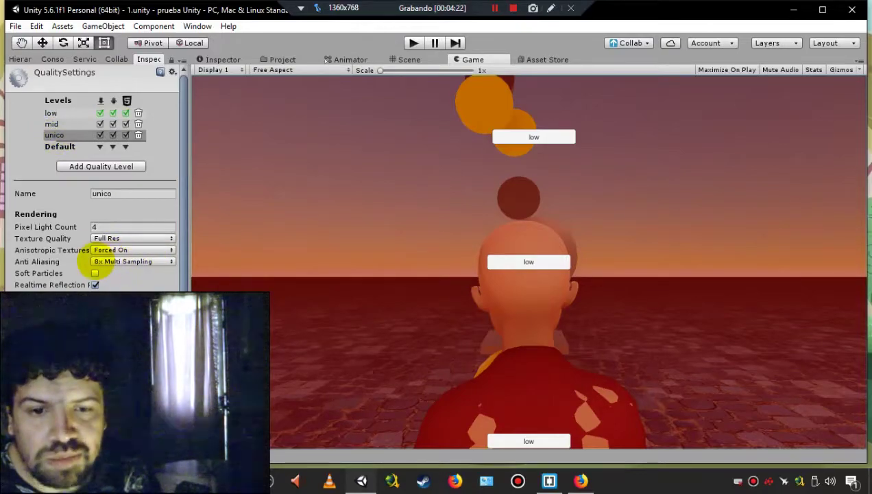
scroll(172, 266, "down", 2)
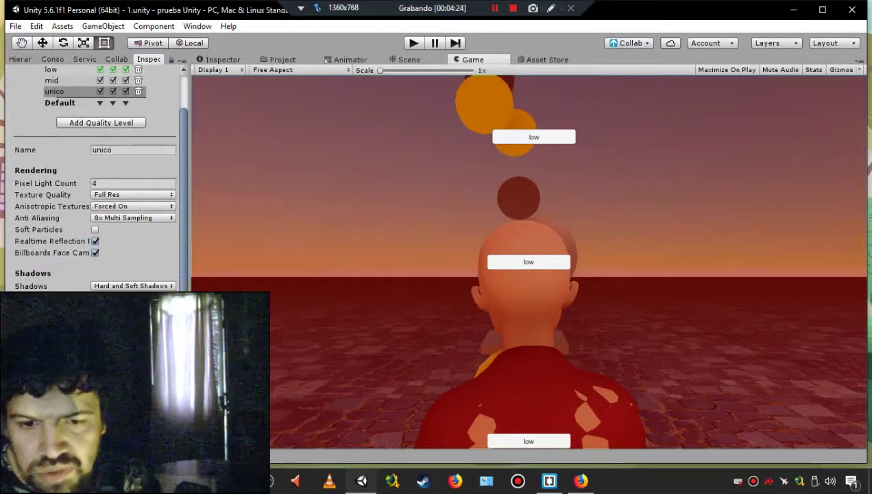
scroll(172, 266, "down", 2)
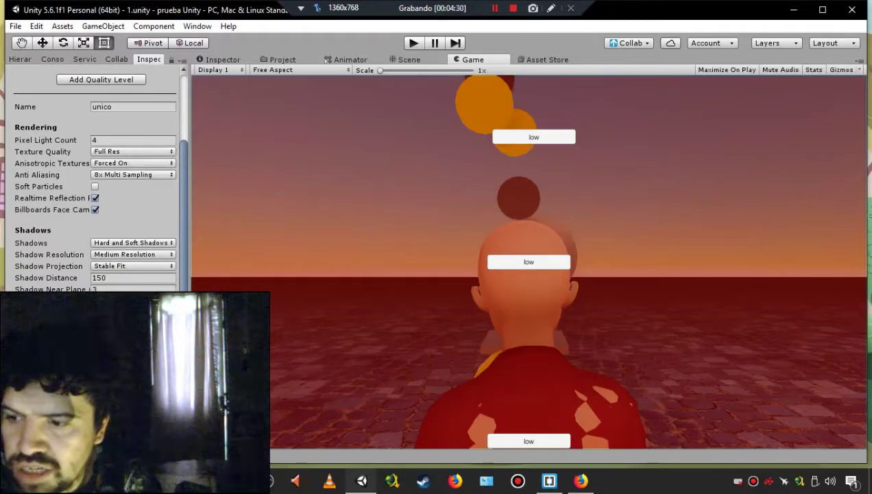
scroll(182, 206, "up", 2)
scroll(182, 164, "up", 2)
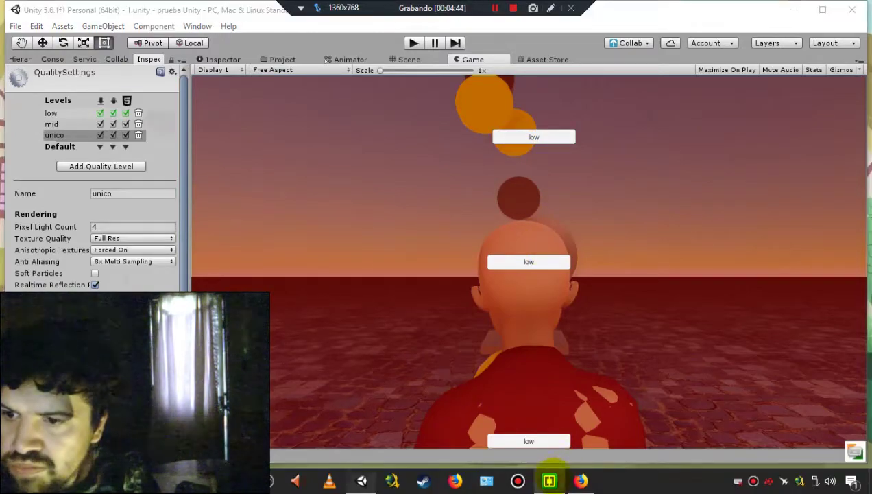
Glance at Quality.cs in Brackets, minimize it, and select Button (1) in Unity's Hierarchy.
left_click(550, 478)
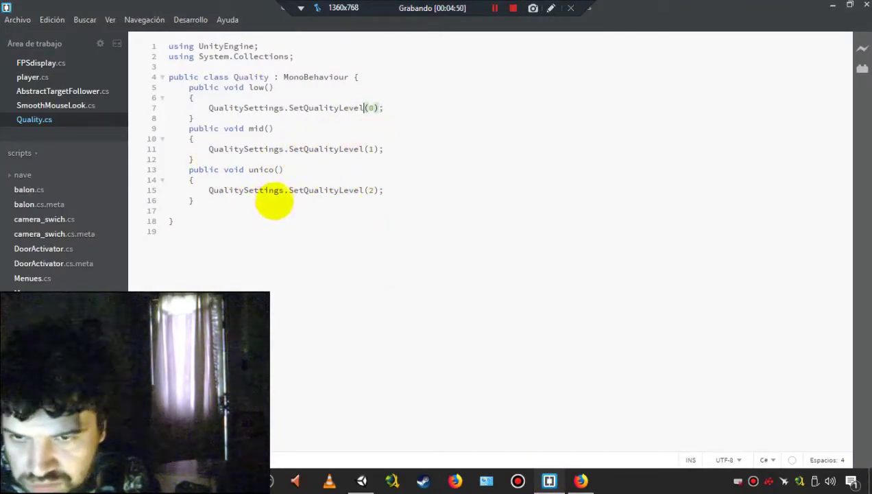
left_click(833, 6)
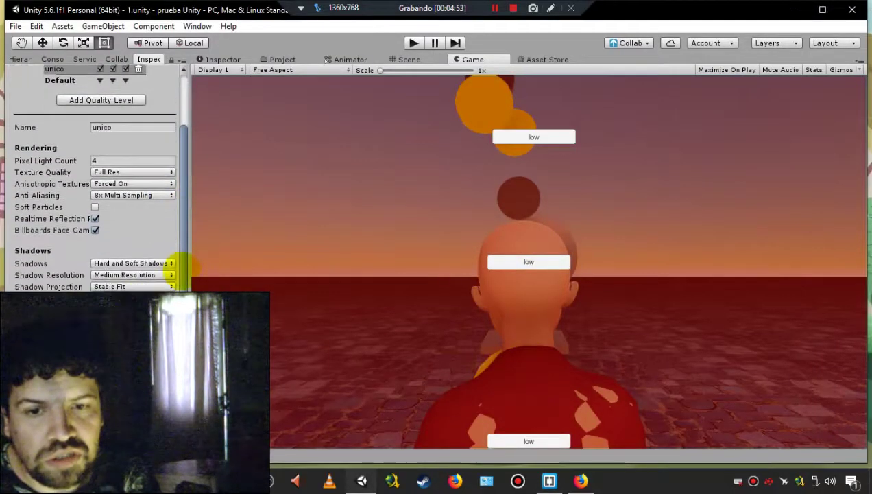
left_click(20, 59)
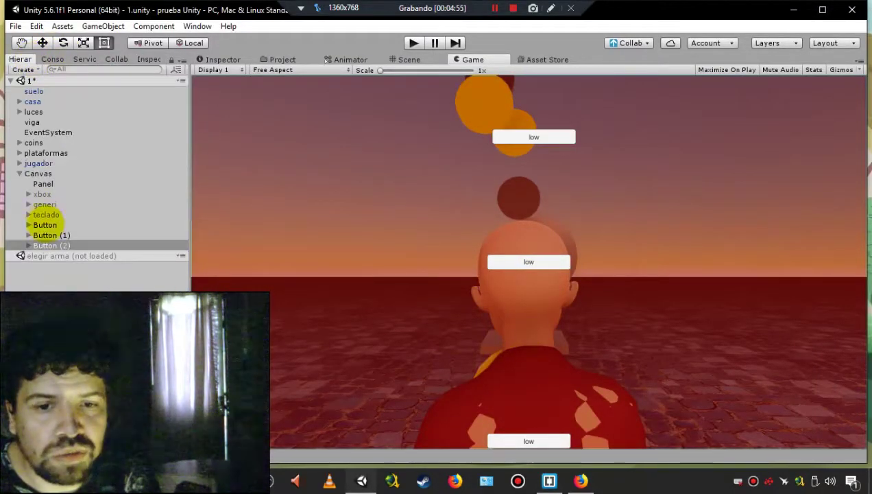
left_click(52, 235)
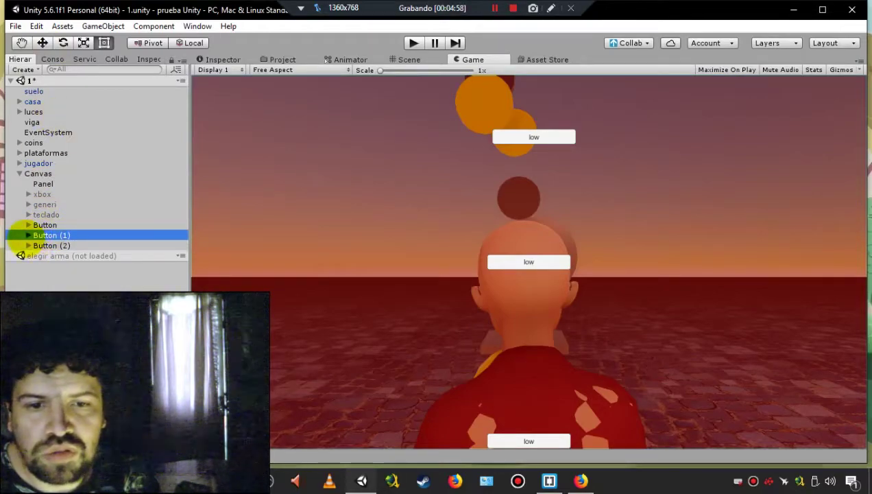
Change Button (1)'s label text from low to mid.
left_click(28, 235)
left_click(31, 245)
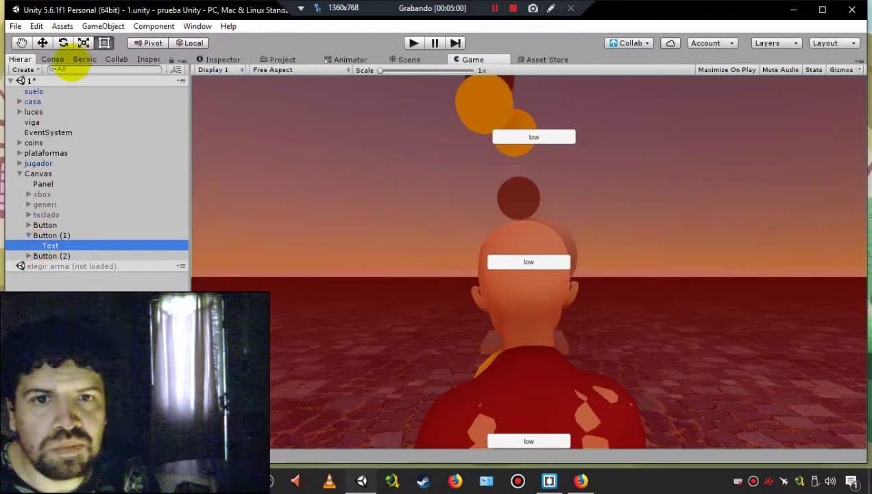
left_click(53, 59)
left_click(219, 60)
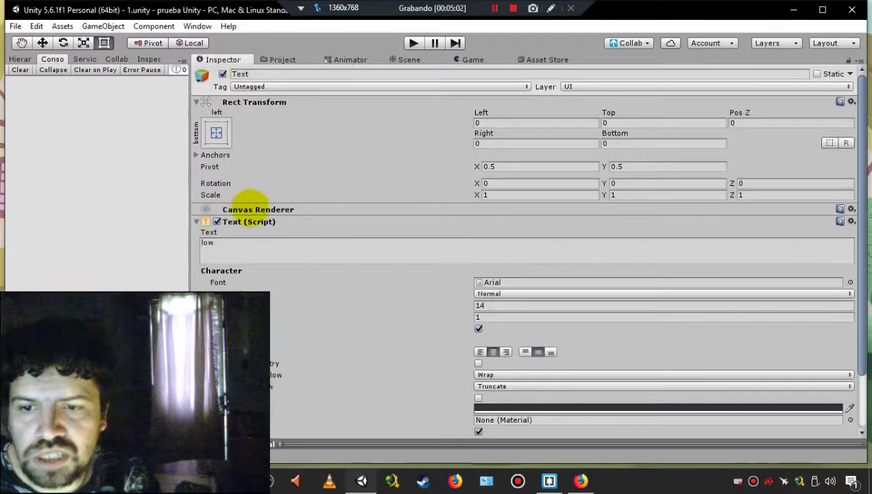
left_click(223, 244)
type("mid")
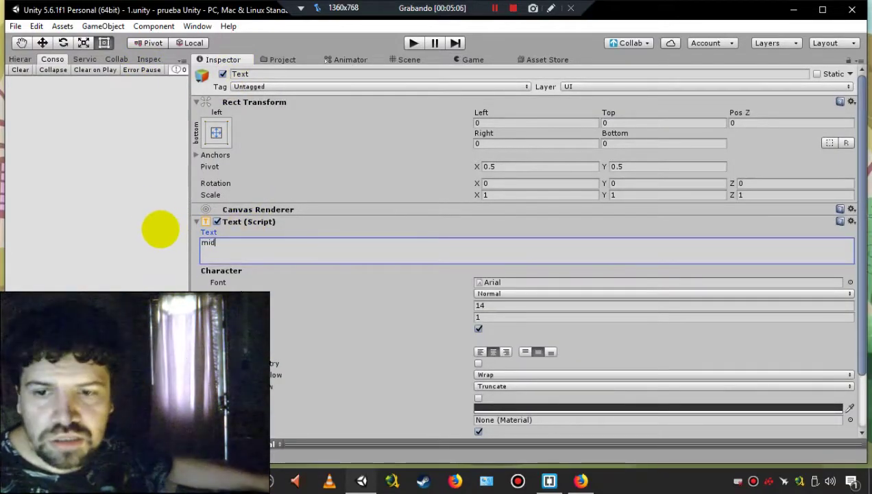
Change Button (2)'s label text to unico and check the buttons in the Game view.
left_click(20, 59)
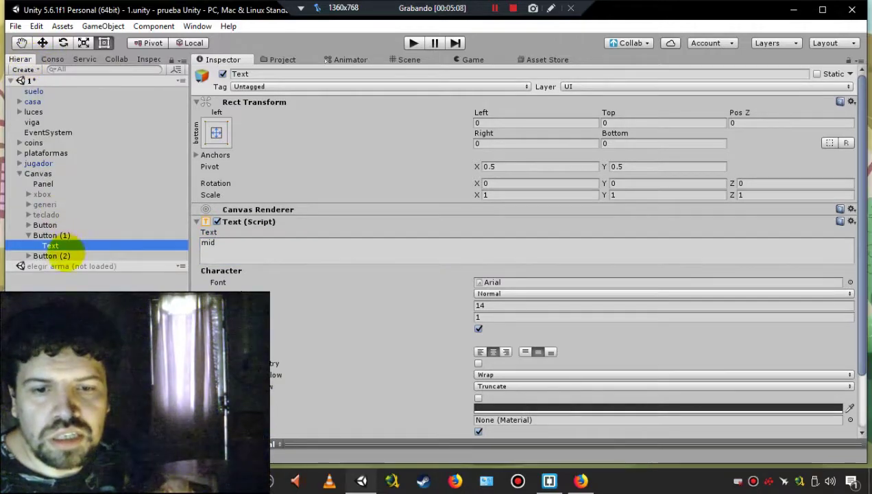
left_click(28, 256)
left_click(51, 266)
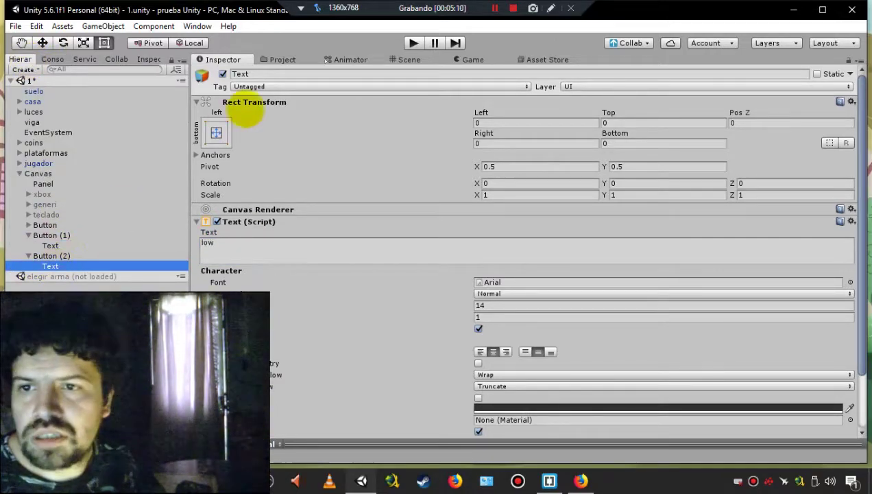
left_click(207, 243)
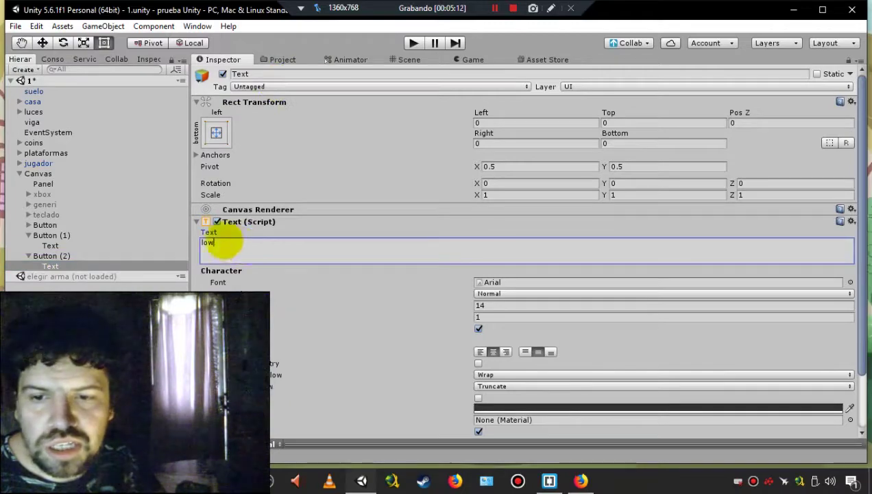
type("unic")
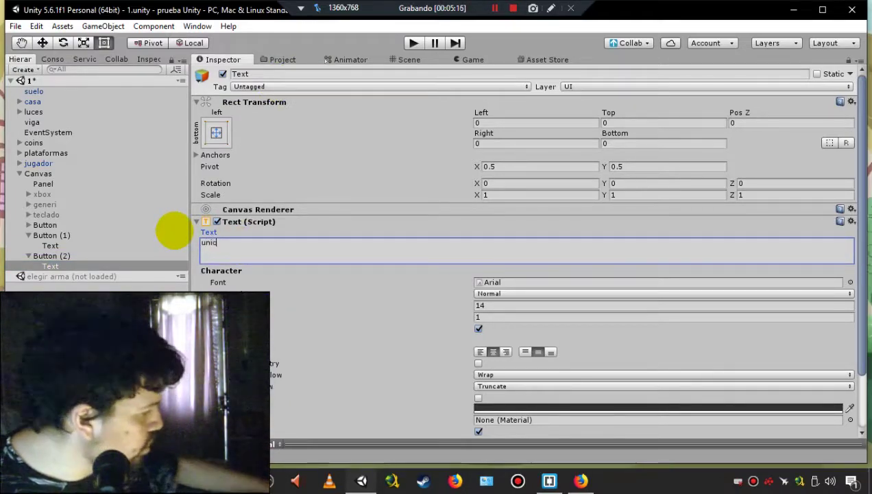
type("o")
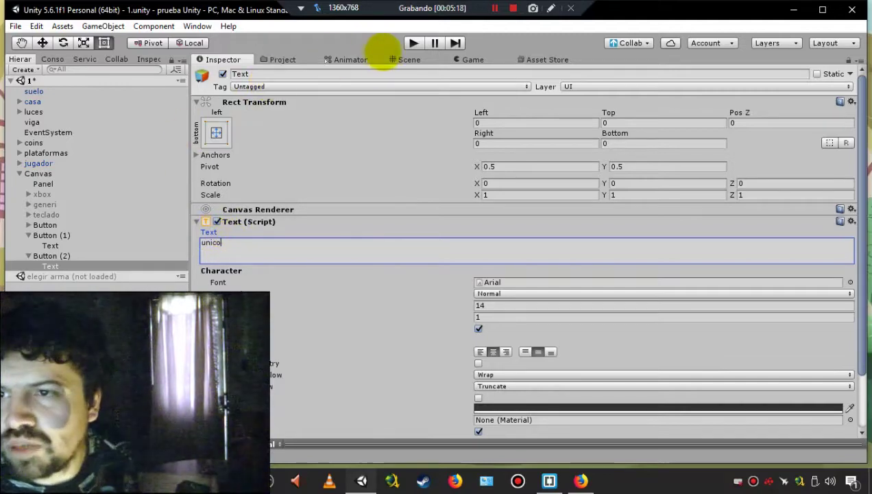
left_click(454, 60)
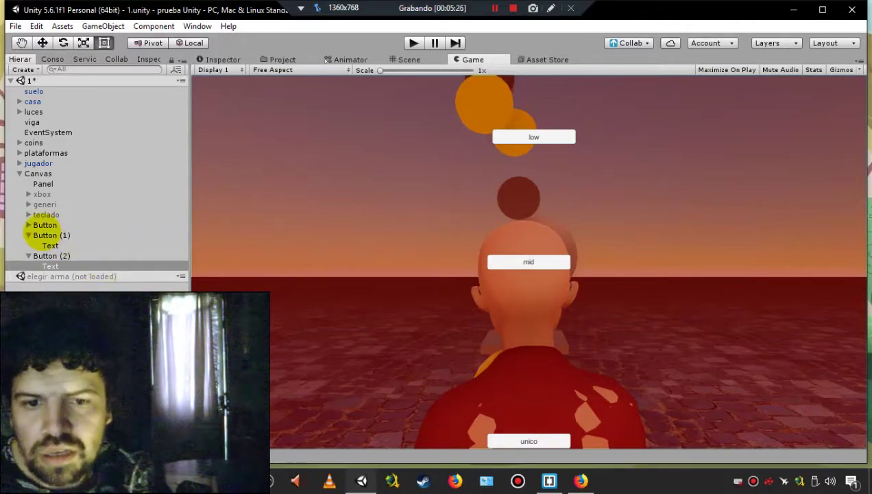
Confirm the Canvas carries the Quality script, then drag it into Button's On Click object slot.
left_click(45, 235)
left_click(38, 173)
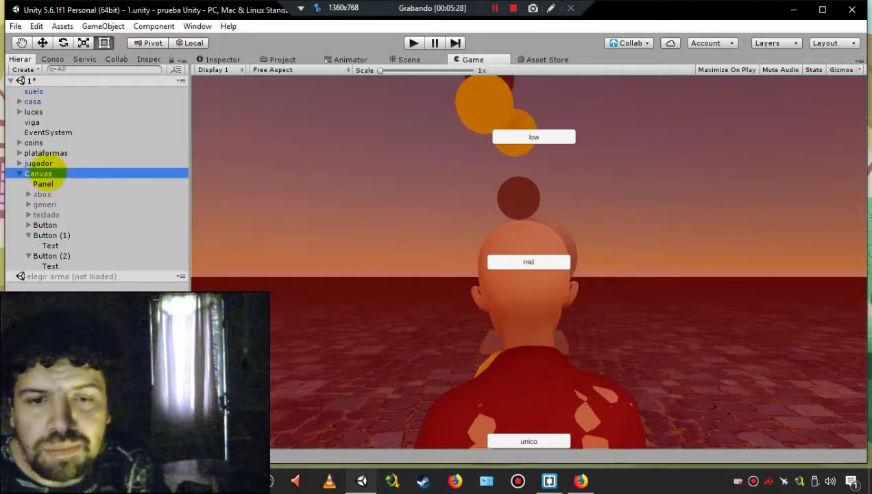
left_click(222, 59)
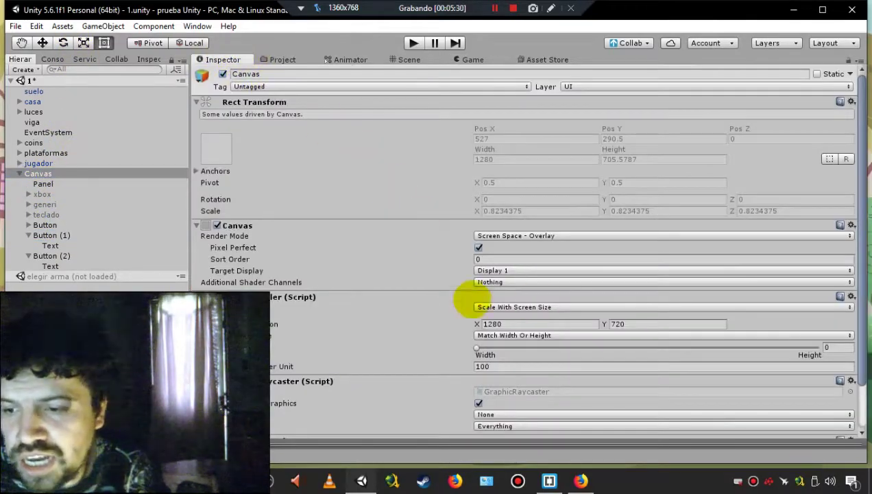
scroll(850, 203, "down", 3)
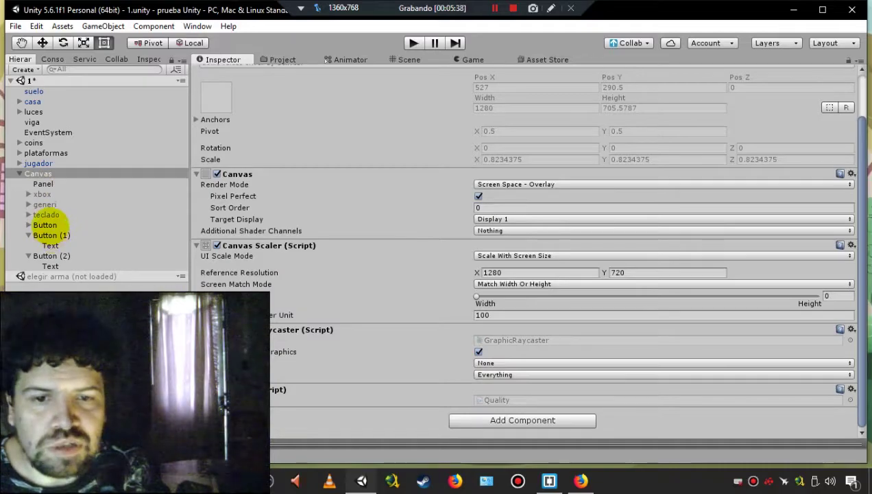
left_click(48, 225)
left_click_drag(43, 175, 63, 186)
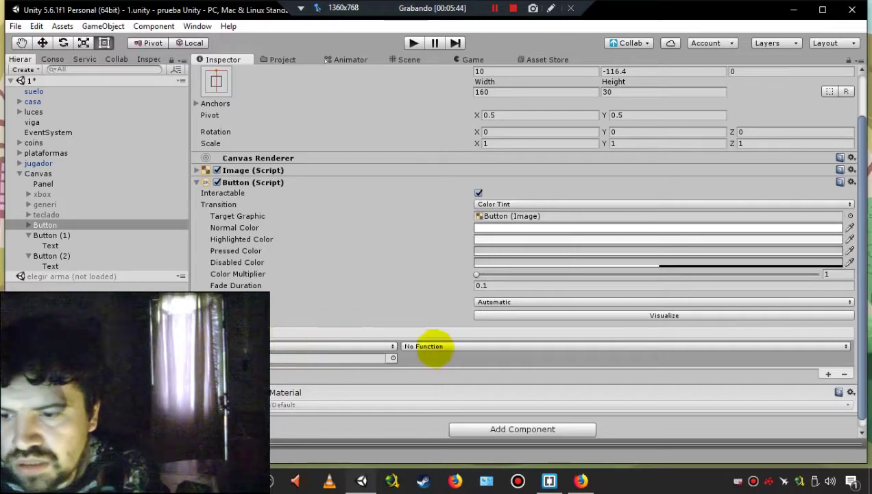
left_click(450, 346)
Wire the first button's On Click to Quality.low and Button (1)'s to Quality.mid via the Canvas.
mouse_move(489, 450)
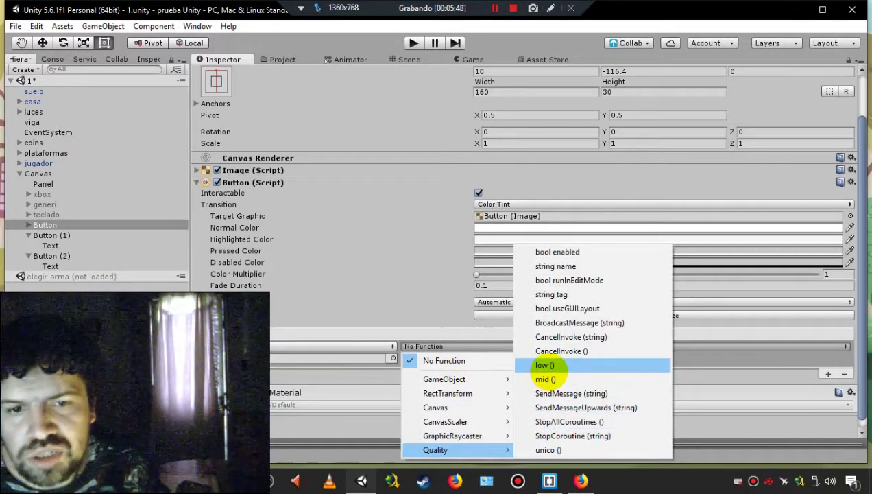
left_click(545, 365)
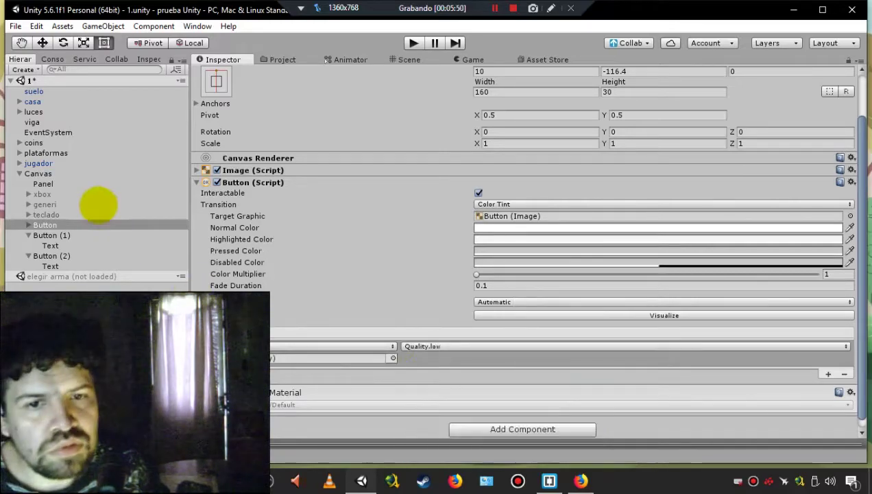
left_click(46, 235)
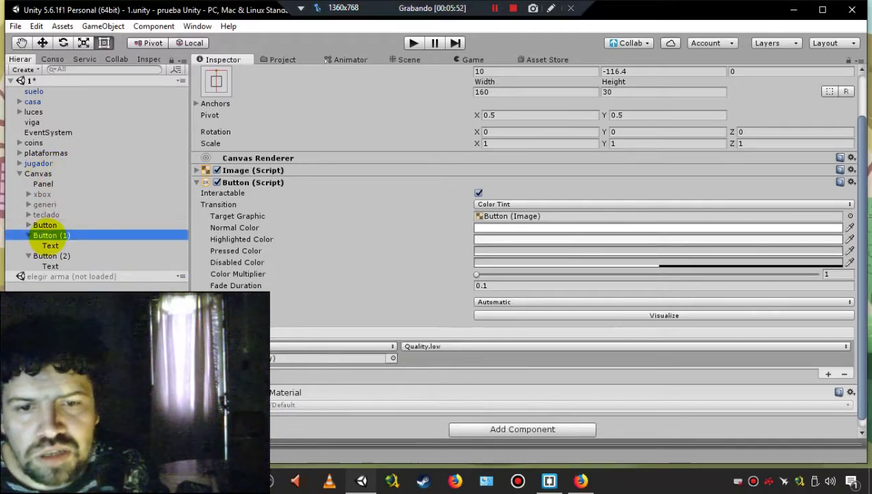
left_click(38, 173)
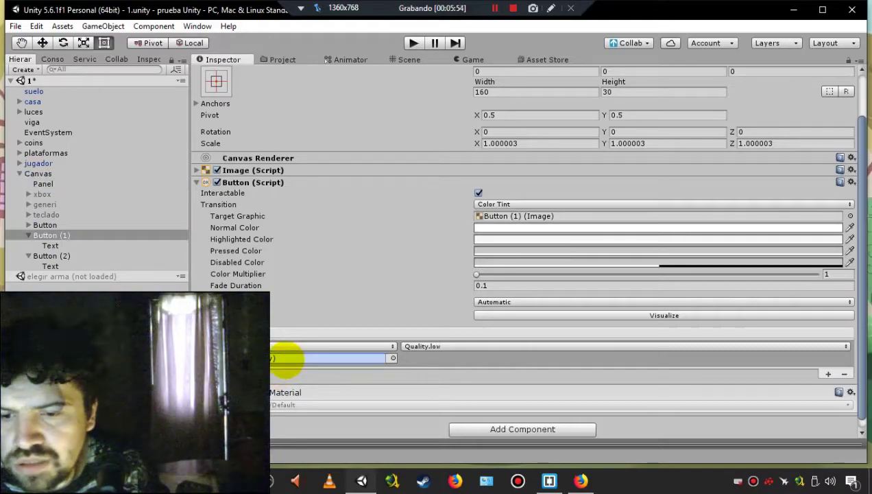
left_click_drag(38, 173, 322, 358)
left_click(427, 346)
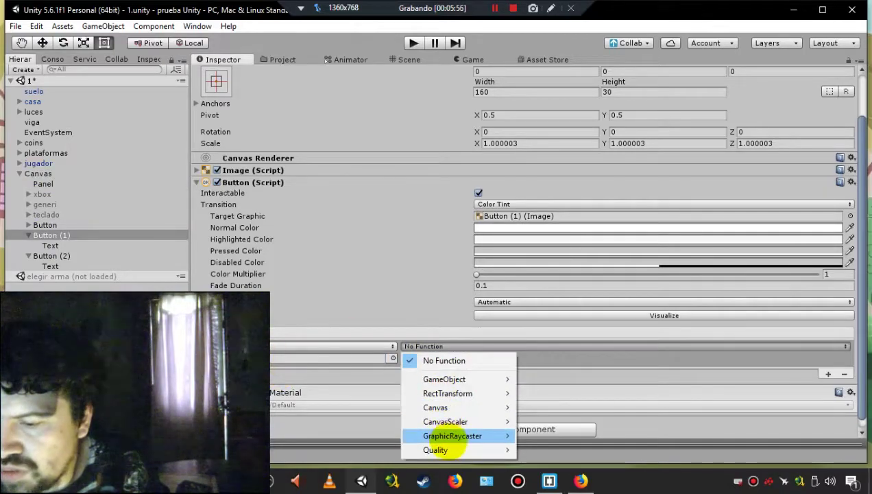
mouse_move(511, 449)
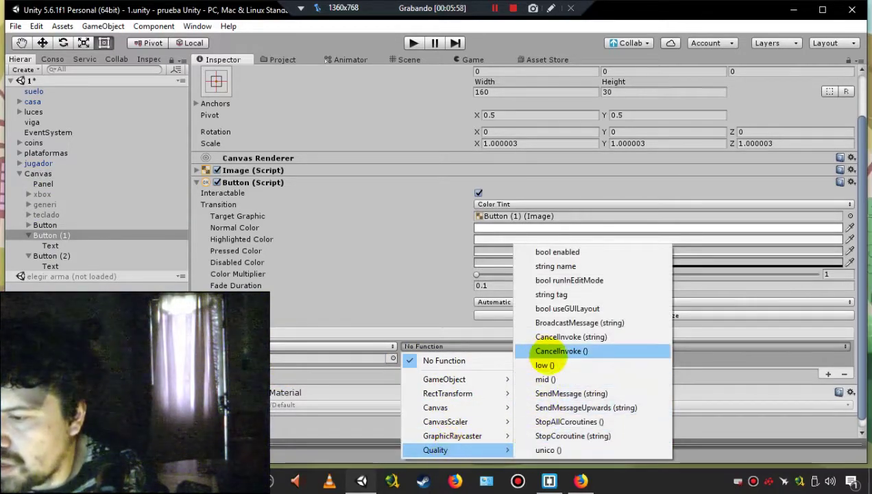
left_click(546, 379)
Set Button (2)'s On Click to Quality.unico and switch to the Game view.
left_click(68, 255)
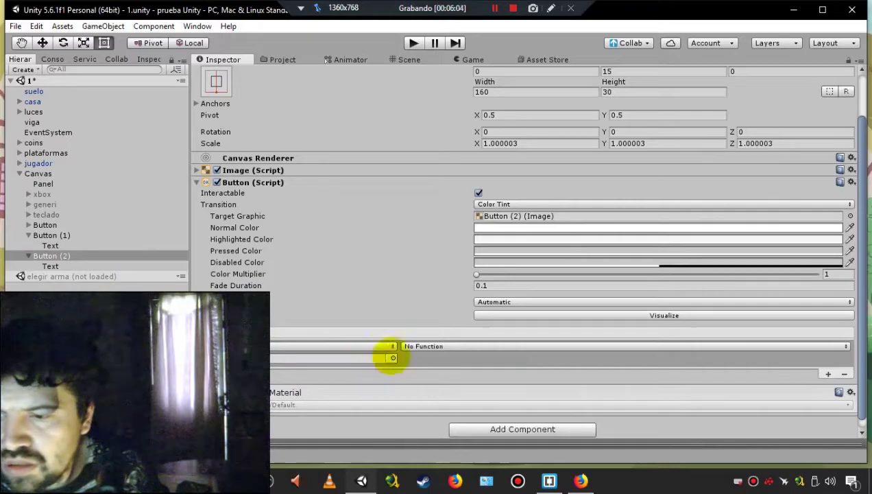
left_click(419, 346)
mouse_move(439, 449)
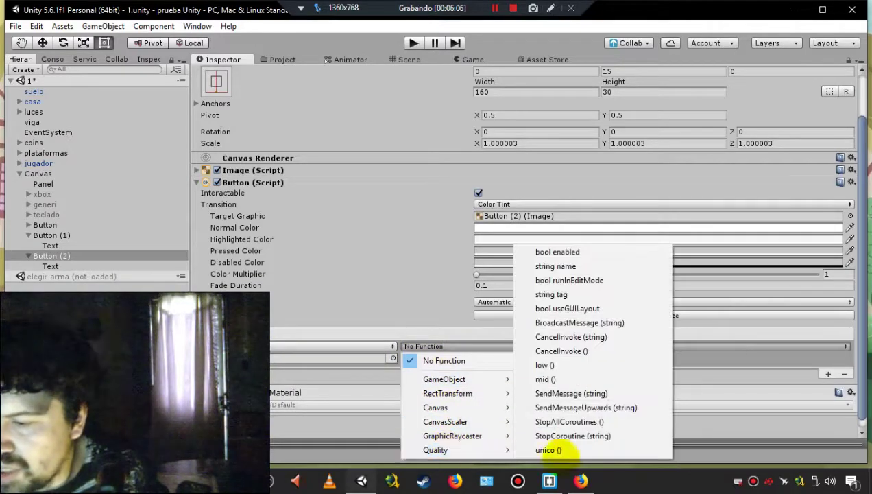
left_click(551, 452)
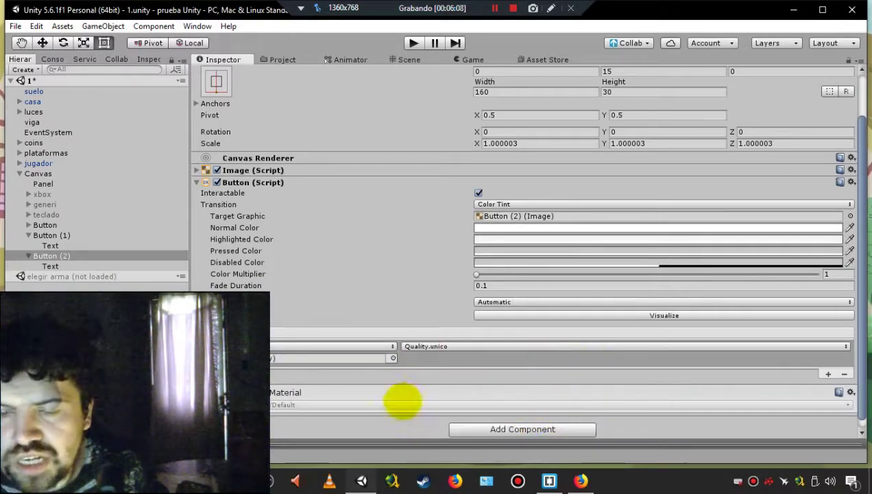
left_click(409, 59)
left_click(470, 57)
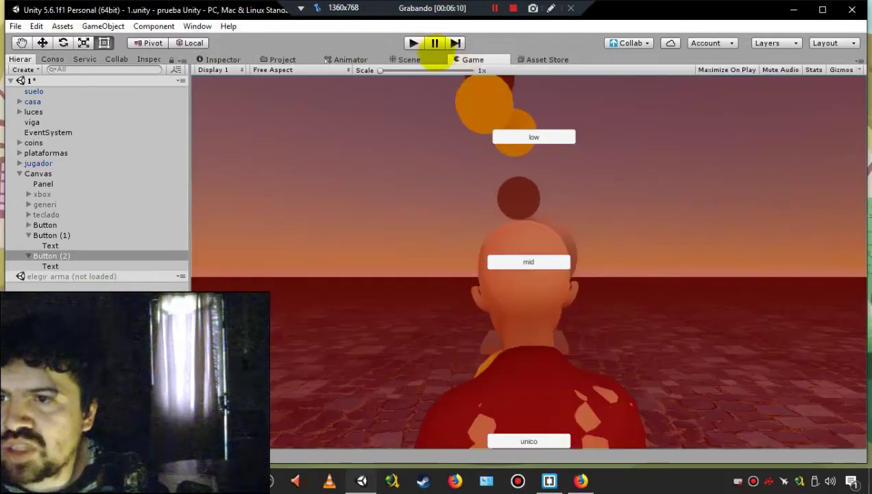
Enter play mode, show Quality Settings in the Inspector, and drop the game to low quality.
left_click(411, 43)
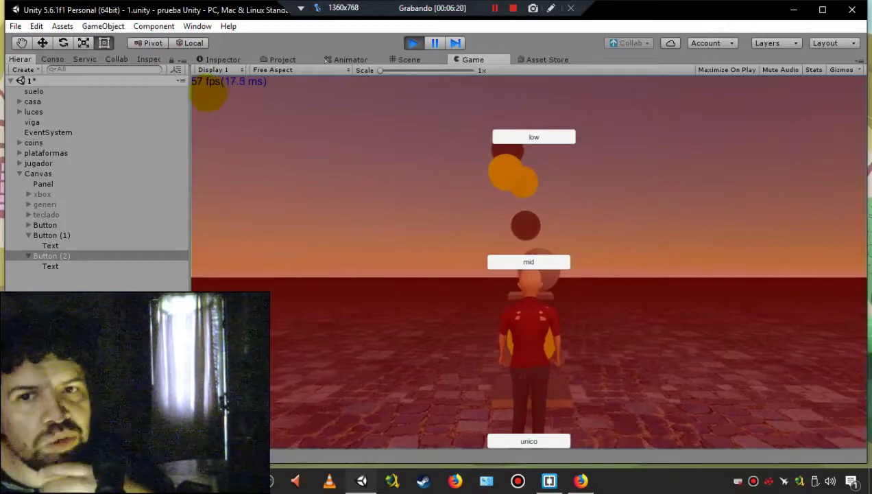
left_click(145, 60)
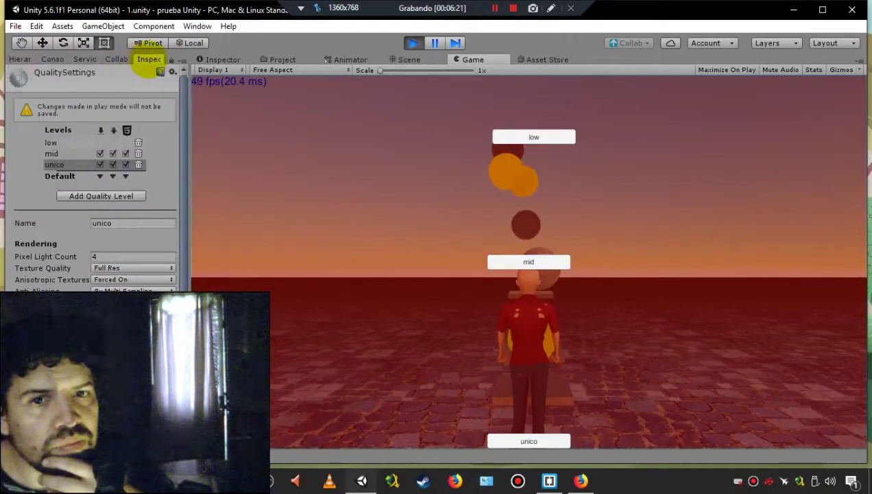
left_click(79, 142)
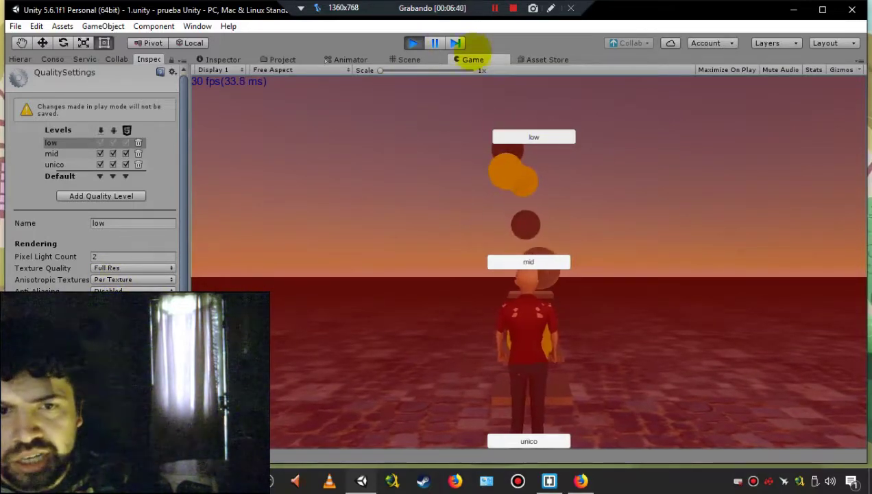
Alternate the running game between mid and unico quality twice, then turn on the Stats overlay.
left_click(511, 261)
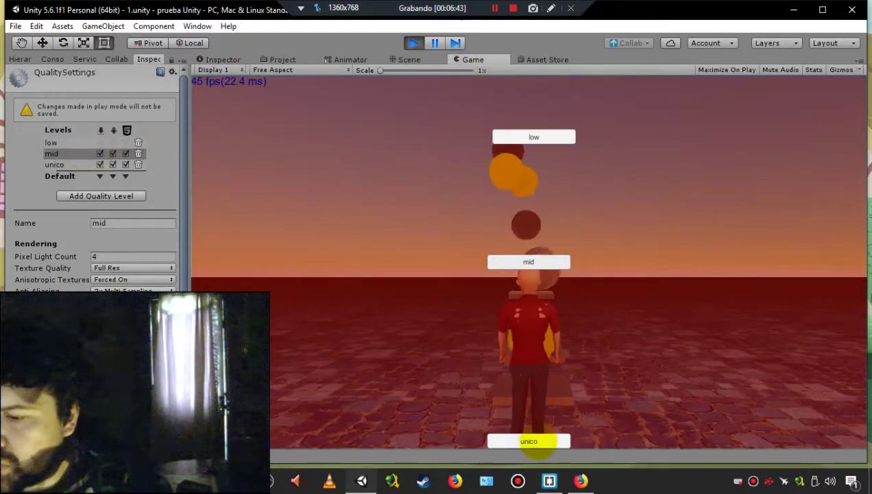
left_click(528, 441)
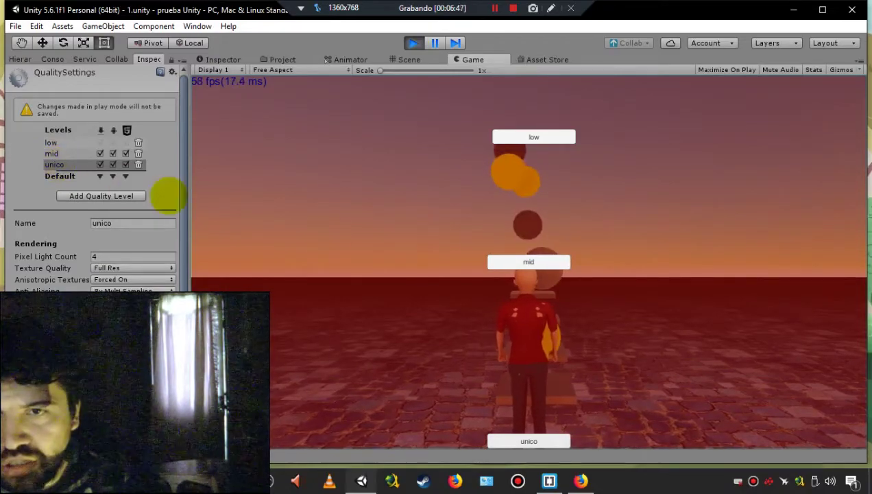
left_click(523, 261)
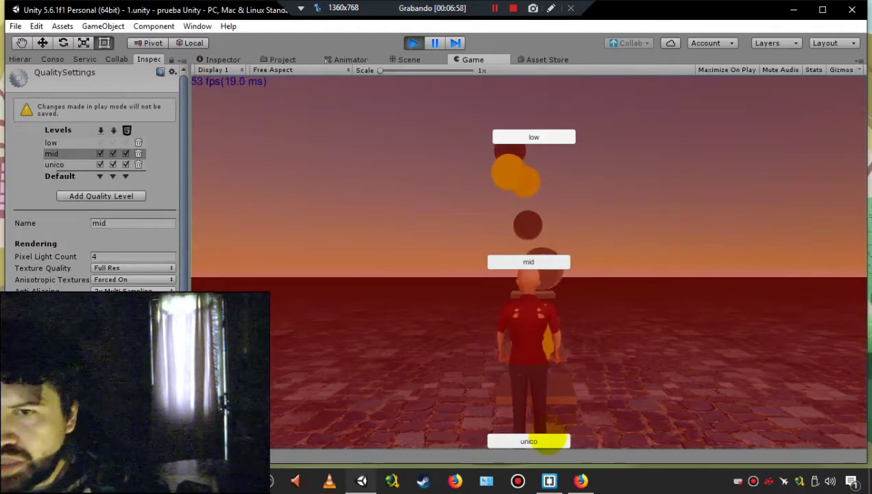
left_click(549, 440)
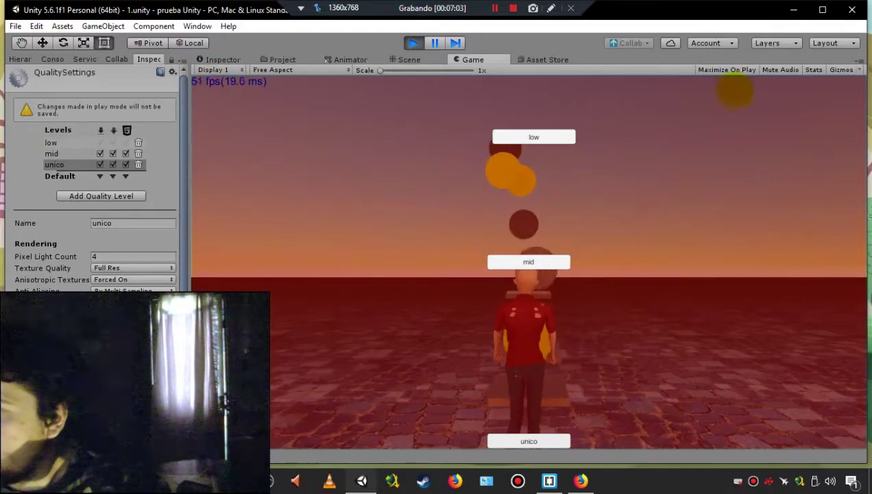
left_click(812, 71)
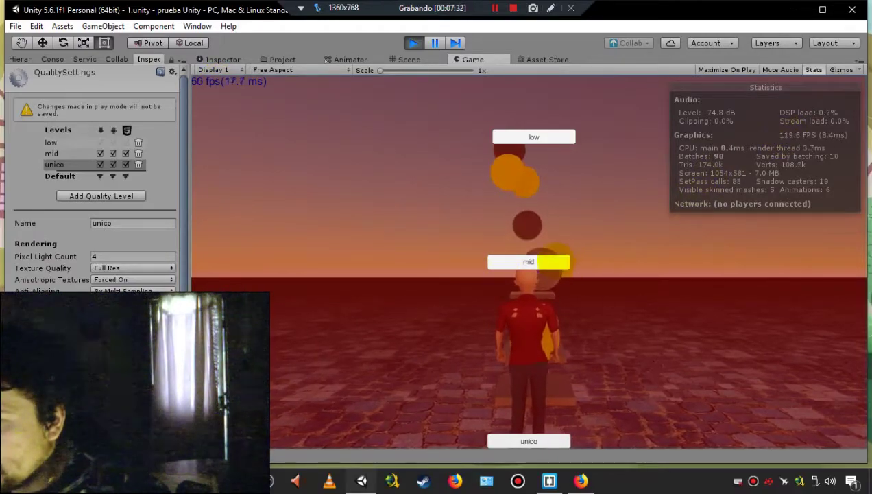
Cycle the running game repeatedly through low, mid and unico quality, ending on unico.
left_click(555, 261)
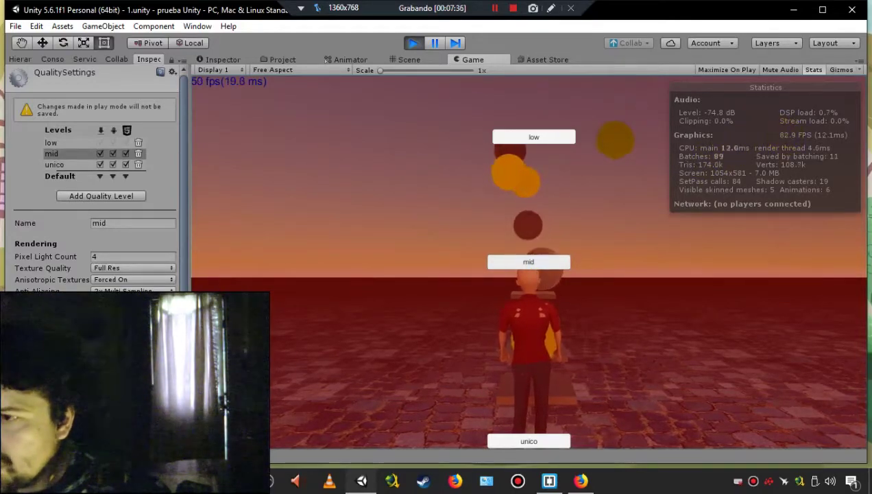
left_click(556, 137)
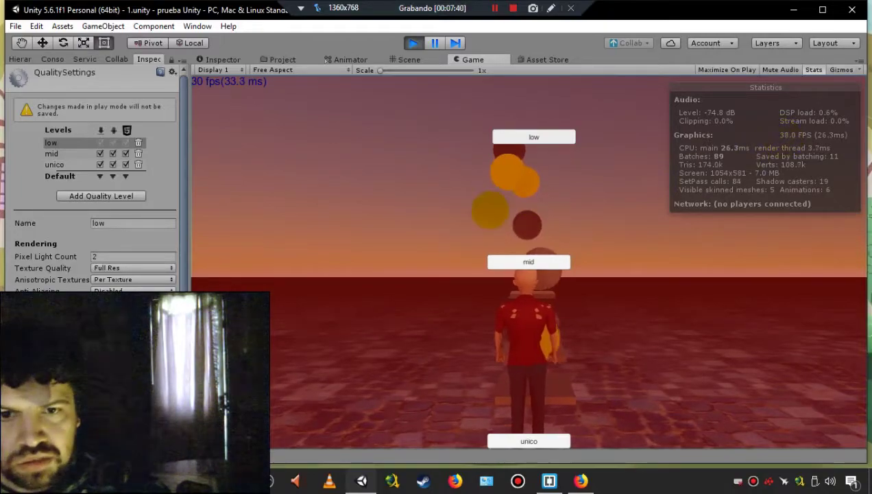
left_click(69, 152)
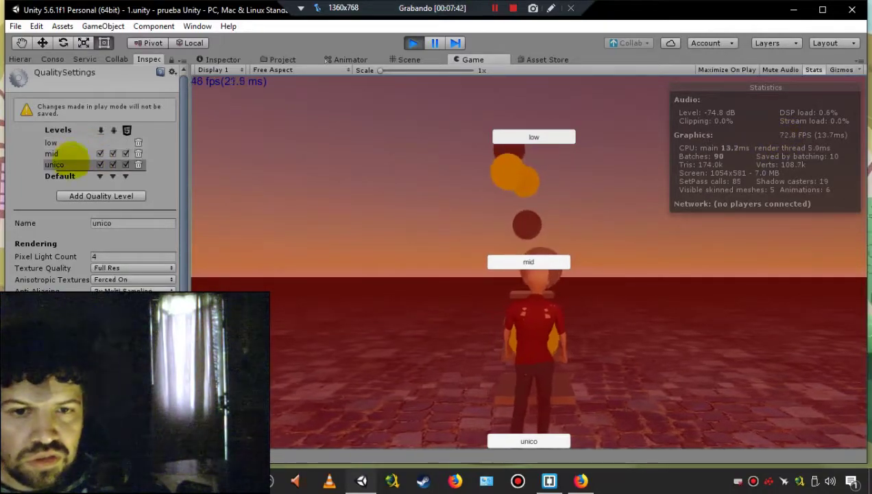
left_click(68, 164)
left_click(63, 152)
left_click(60, 142)
left_click(62, 153)
left_click(60, 142)
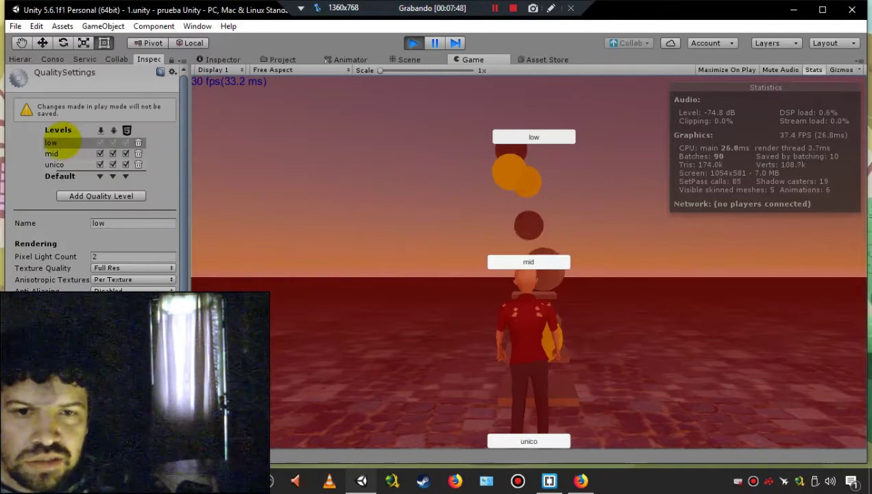
left_click(67, 153)
left_click(67, 164)
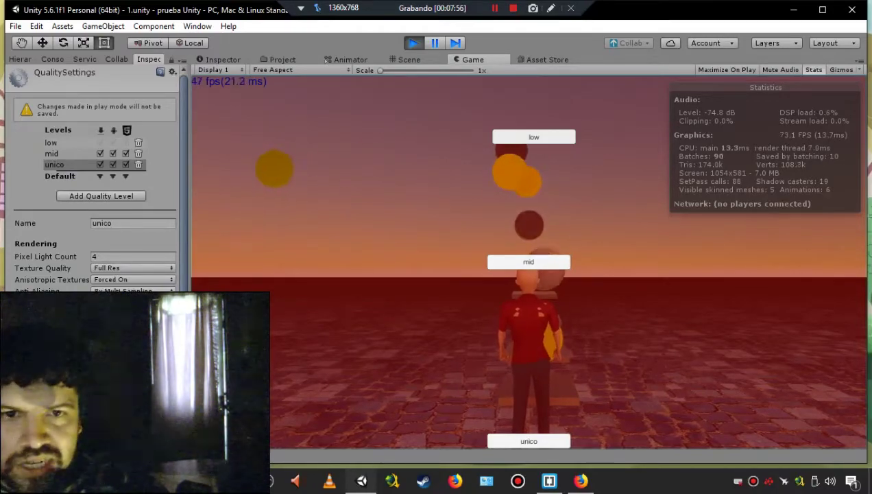
Scroll through the Inspector's quality settings, then bring up Quality.cs in Brackets.
scroll(185, 196, "down", 3)
scroll(175, 240, "down", 1)
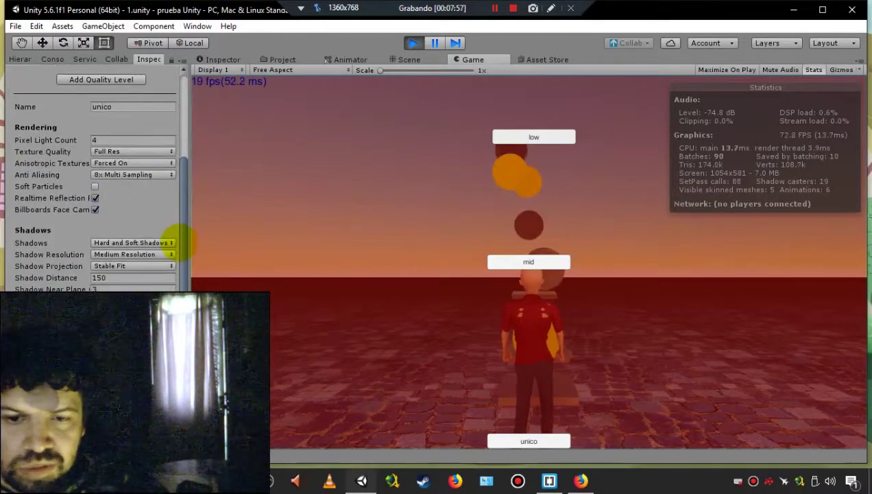
scroll(194, 165, "up", 1)
scroll(202, 127, "up", 3)
scroll(202, 127, "up", 1)
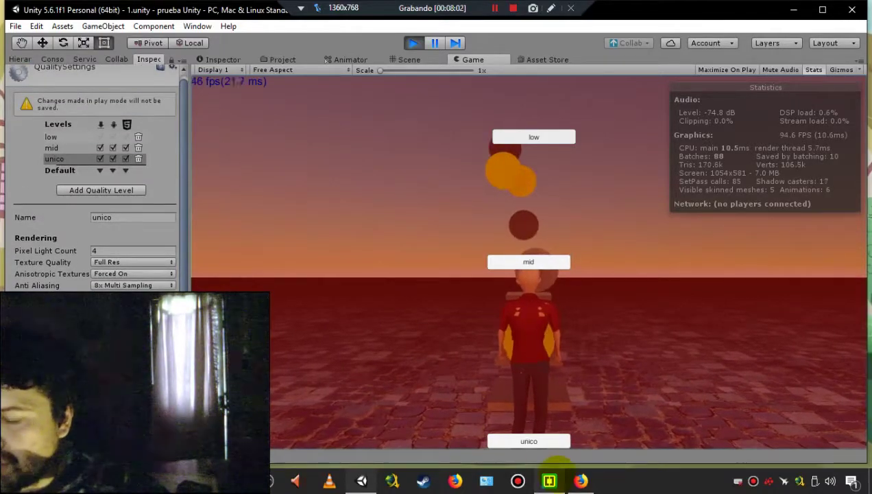
left_click(551, 477)
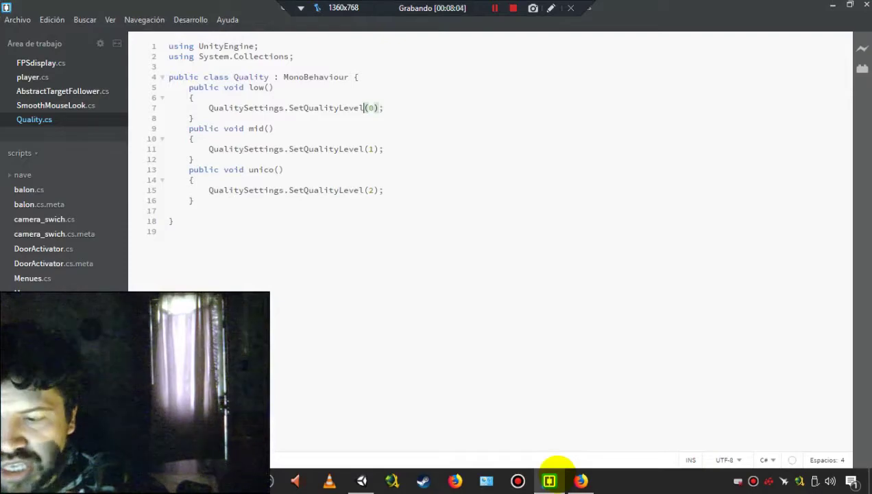
left_click(550, 478)
left_click(528, 440)
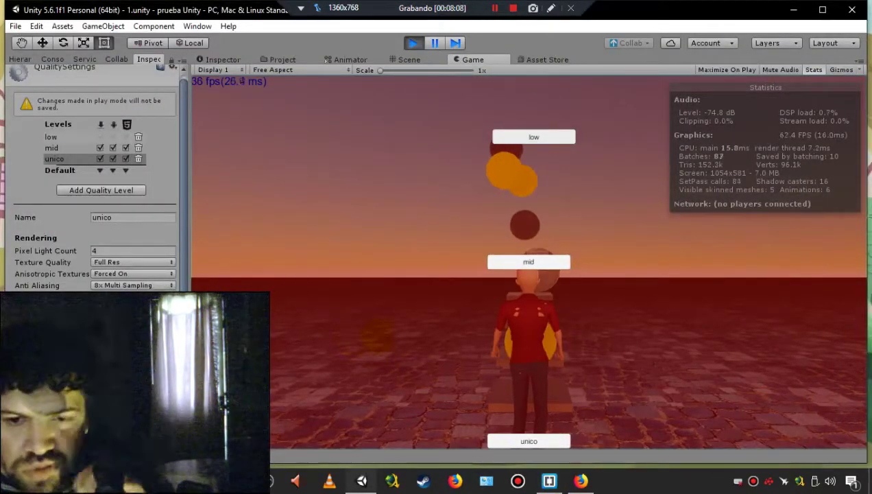
left_click(550, 481)
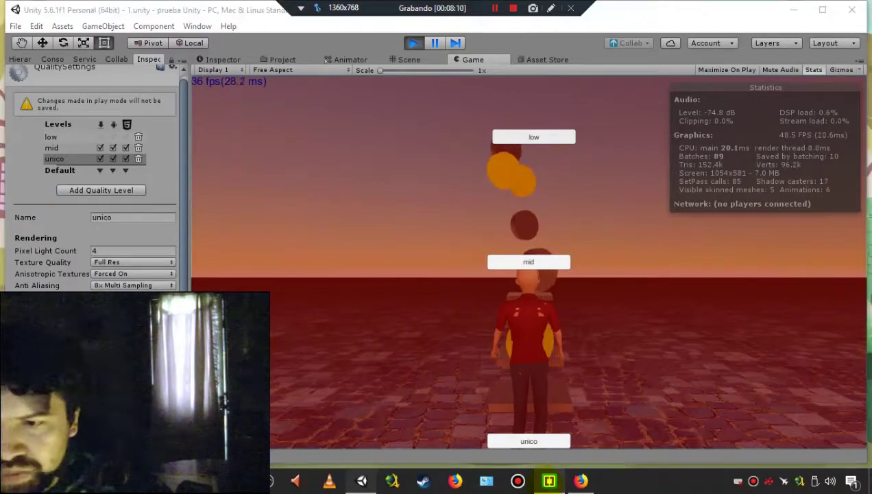
left_click(550, 481)
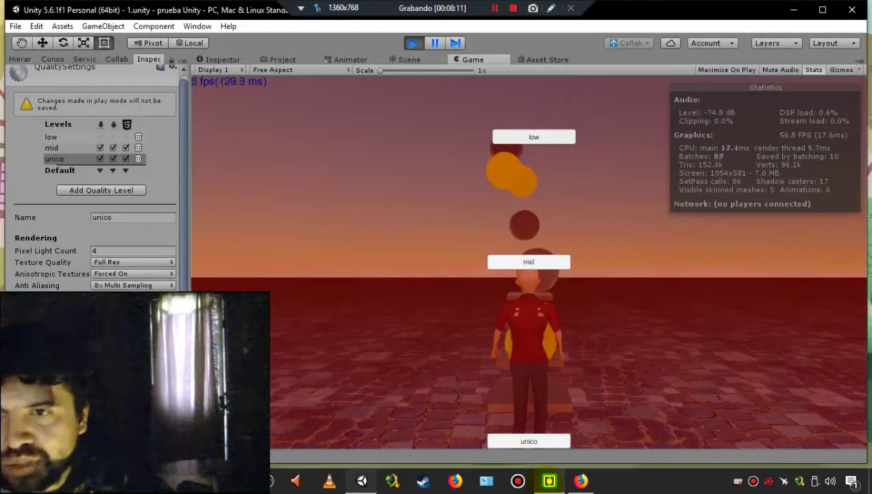
left_click(550, 481)
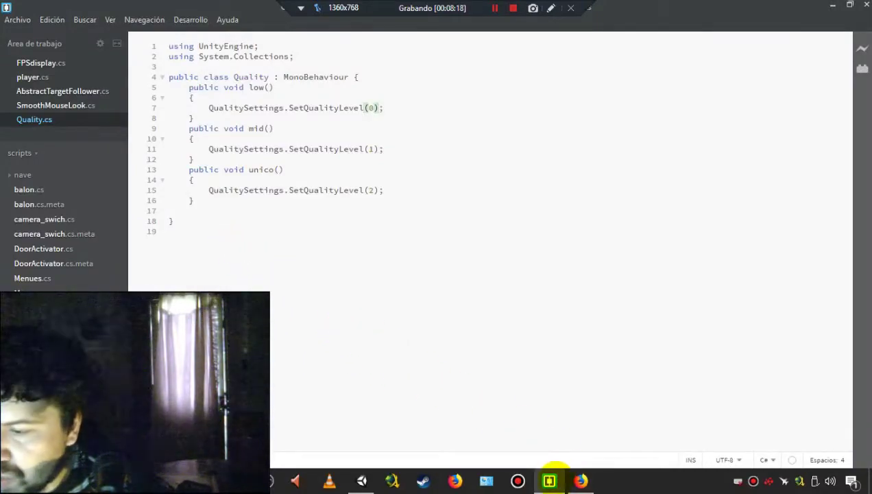
left_click(549, 480)
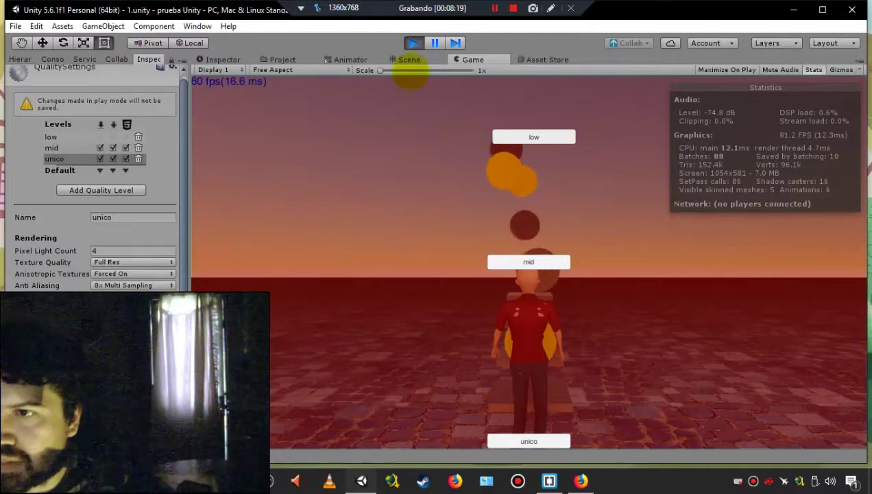
Stop the running game with the Play button, leaving Quality Settings on unico.
left_click(414, 43)
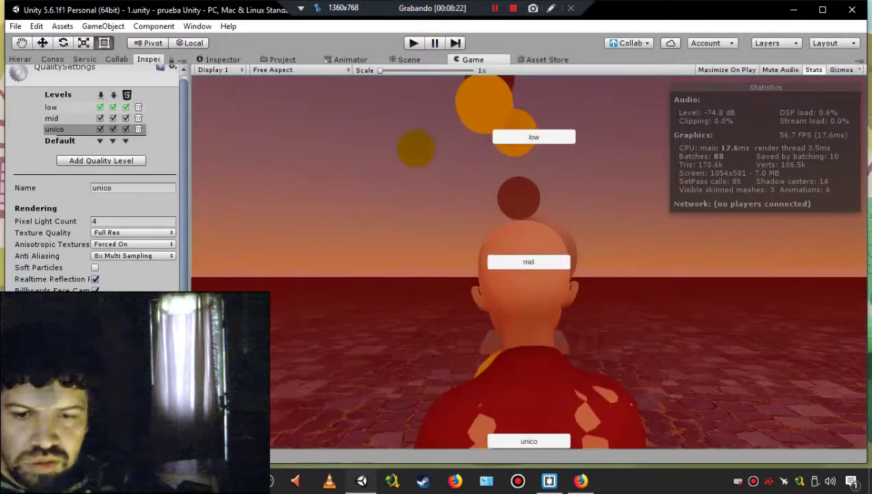